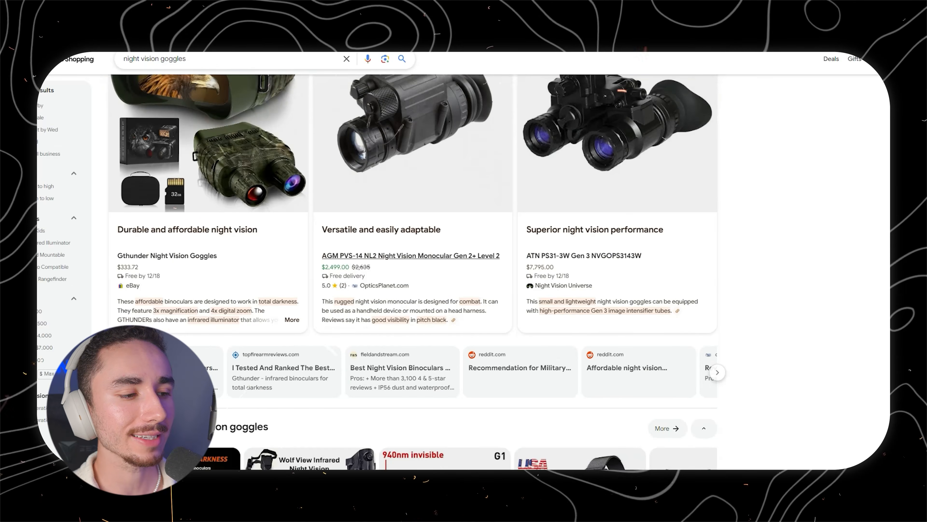
Step: Examine the Google Shopping results for night vision goggles, comparing prices and retailers across the product generations
scroll(413, 272, down, 20)
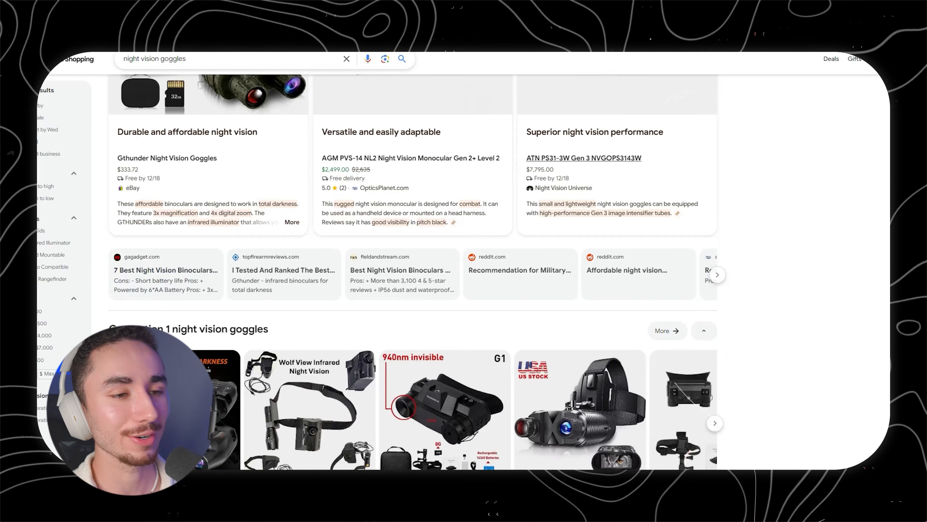
scroll(413, 273, down, 7)
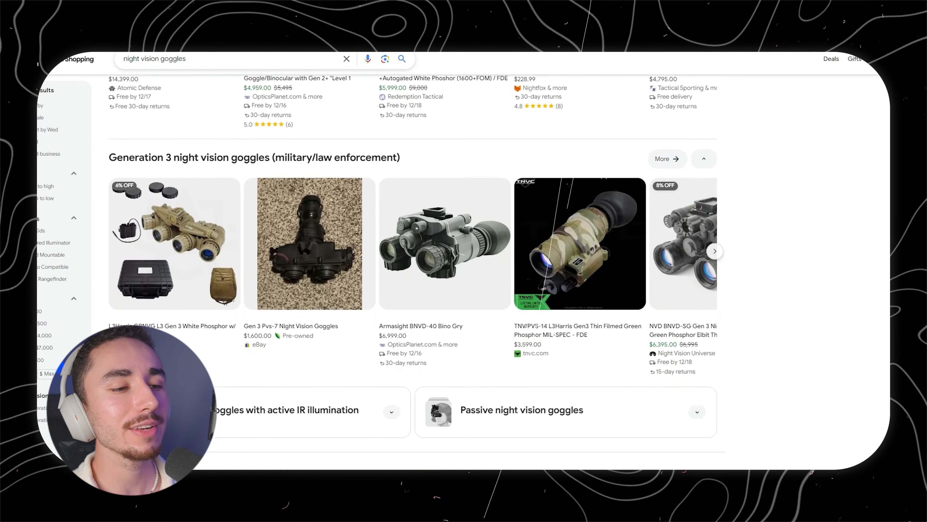
scroll(412, 272, down, 10)
scroll(413, 272, down, 5)
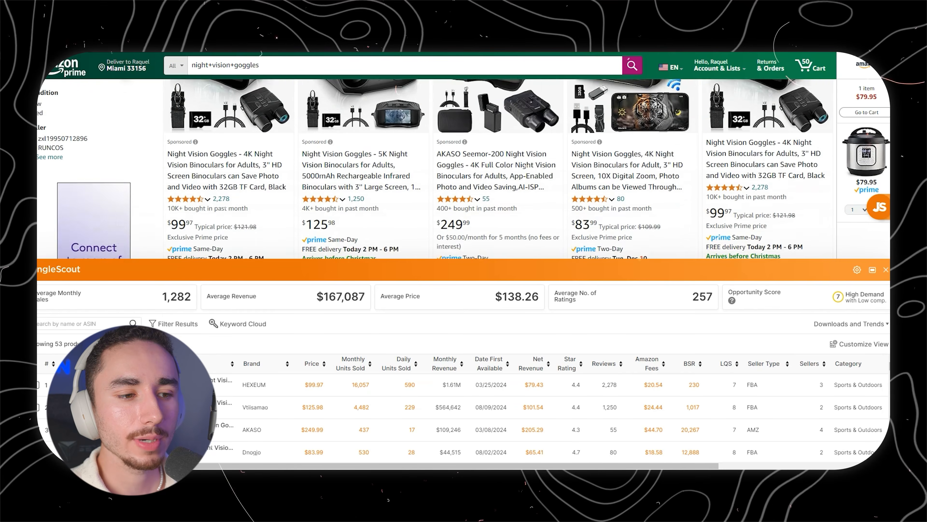
Step: Switch to Amazon's night vision goggles results and examine the JungleScout sales, price and revenue data for each brand
scroll(438, 169, down, 5)
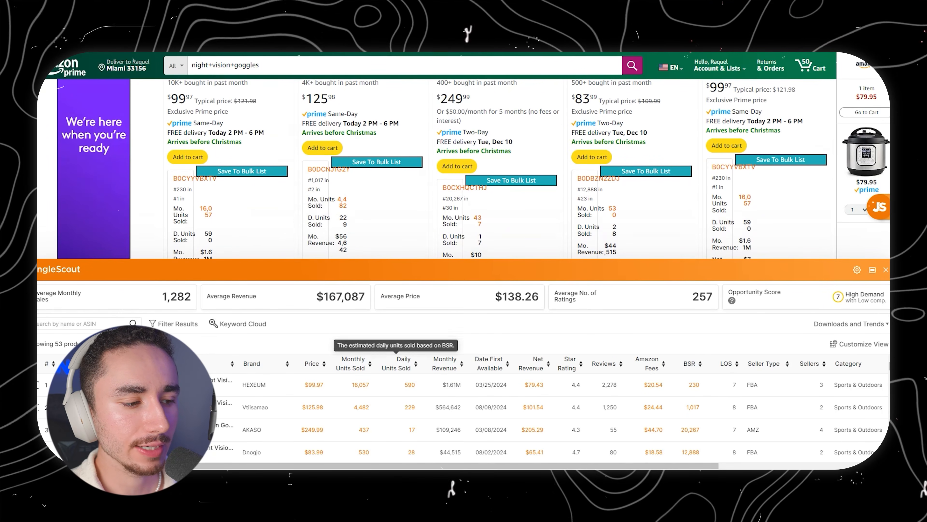
scroll(314, 402, down, 3)
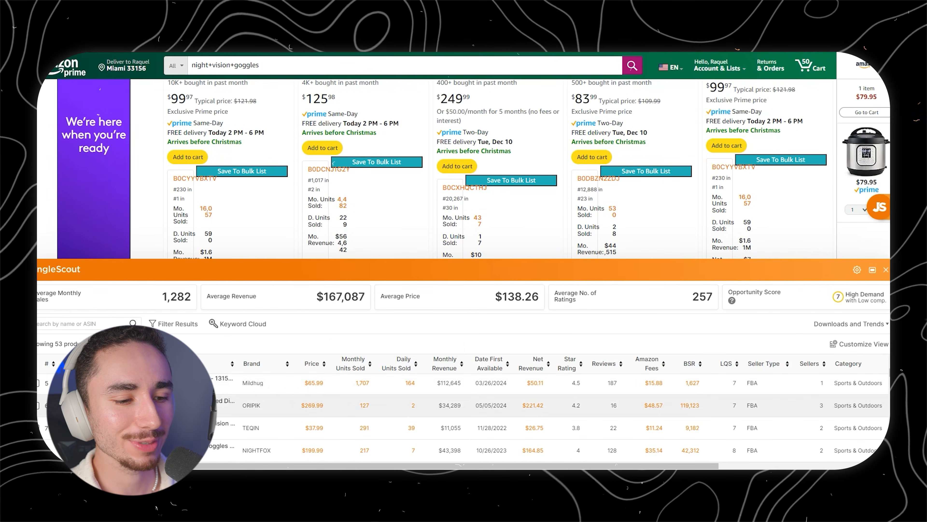
scroll(313, 403, down, 2)
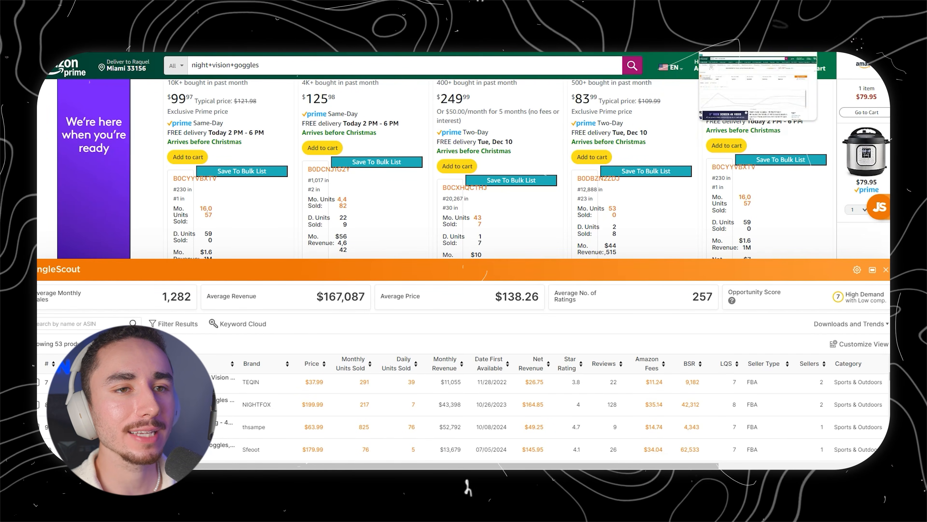
Step: Open the HEXEUM night vision goggles listing on Amazon and examine its price, specifications and description
click(715, 14)
scroll(464, 260, down, 9)
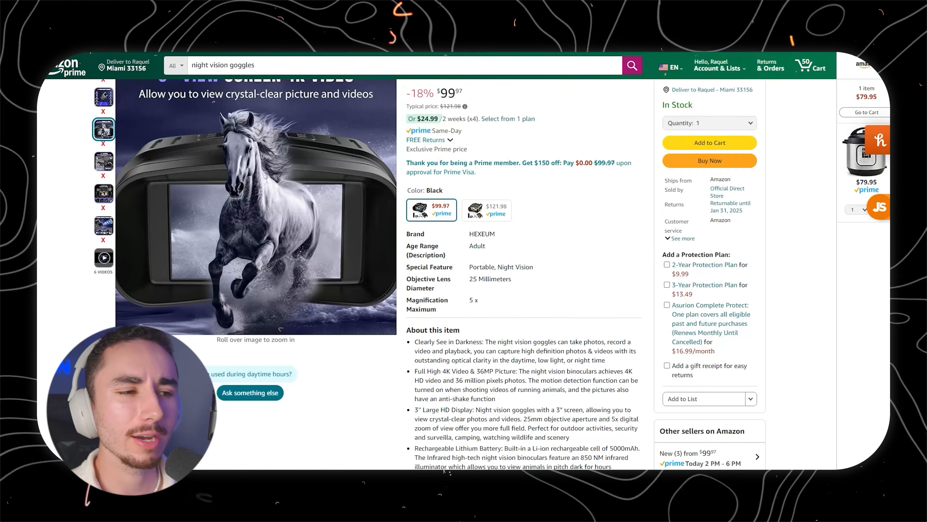
scroll(463, 261, down, 15)
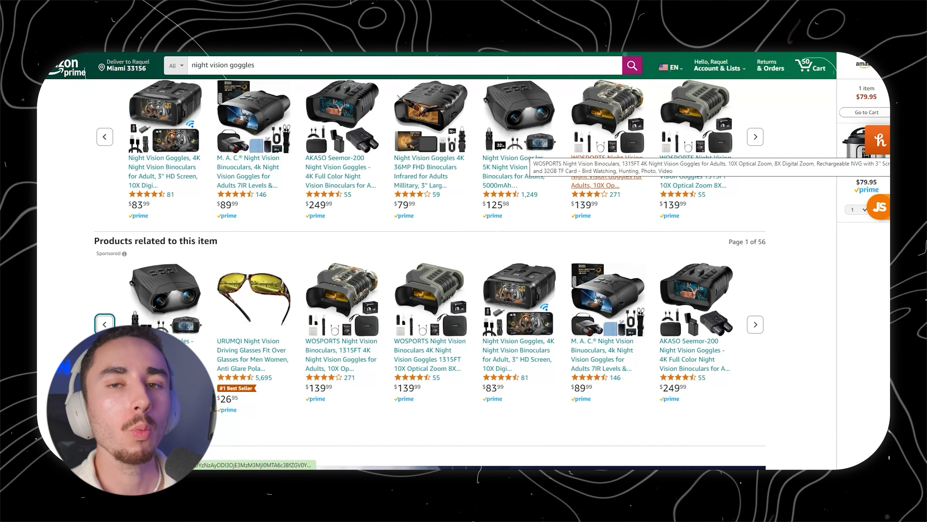
Step: Browse through several pages of sponsored products related to the night vision goggles to compare competing prices
scroll(464, 261, down, 3)
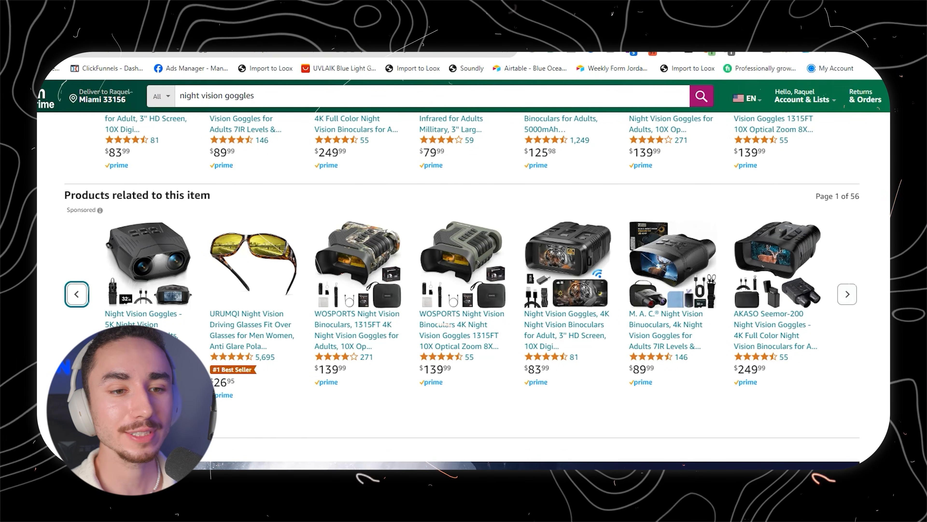
click(848, 295)
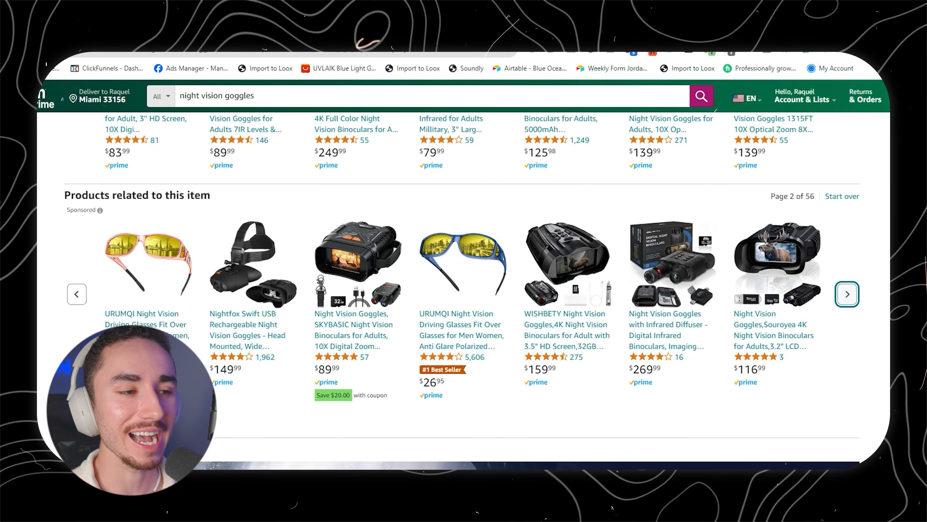
click(848, 294)
click(847, 294)
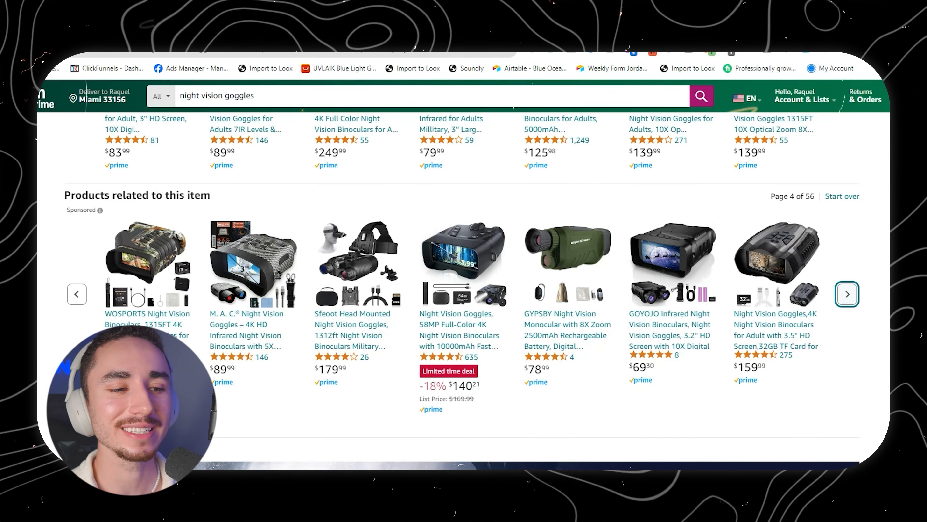
click(848, 294)
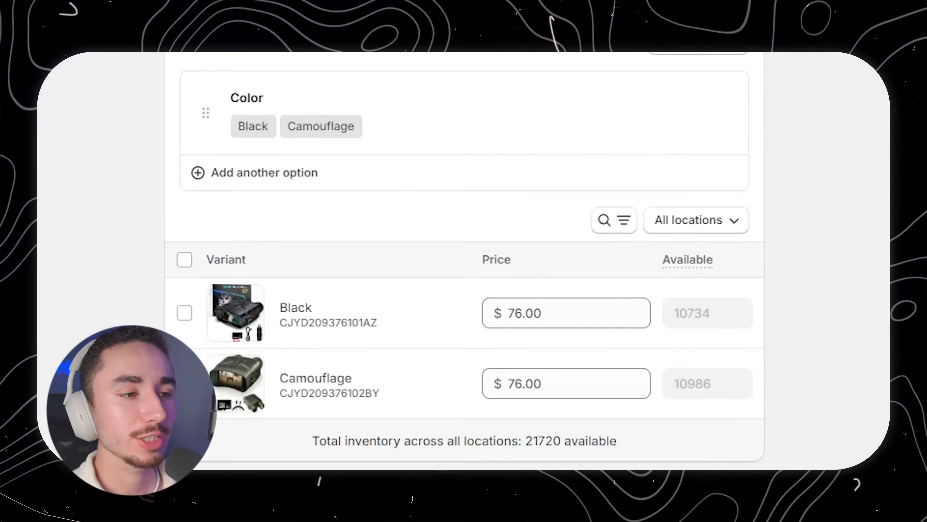
Step: Bulk edit the Black and Camouflage variants in Shopify, setting both to a price of 149.00 and a compare-at price of 249.00
scroll(464, 256, down, 1)
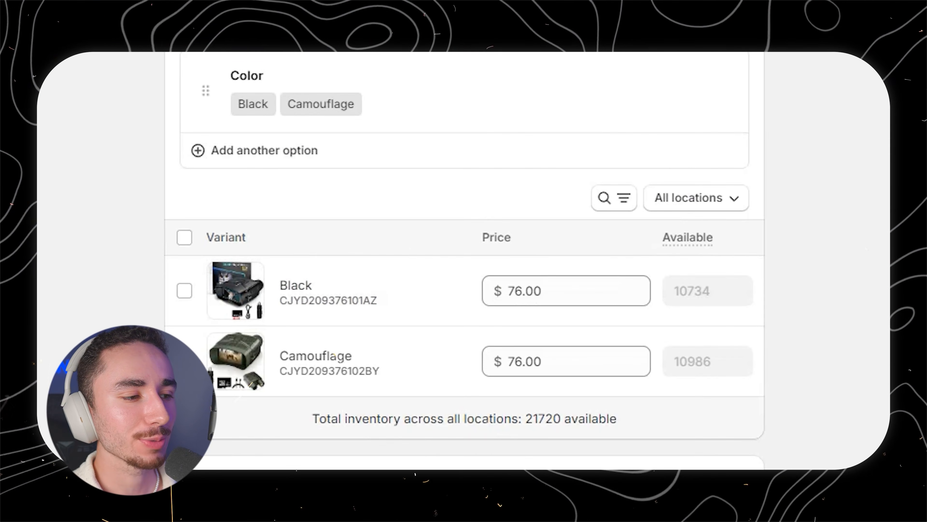
click(184, 237)
click(699, 237)
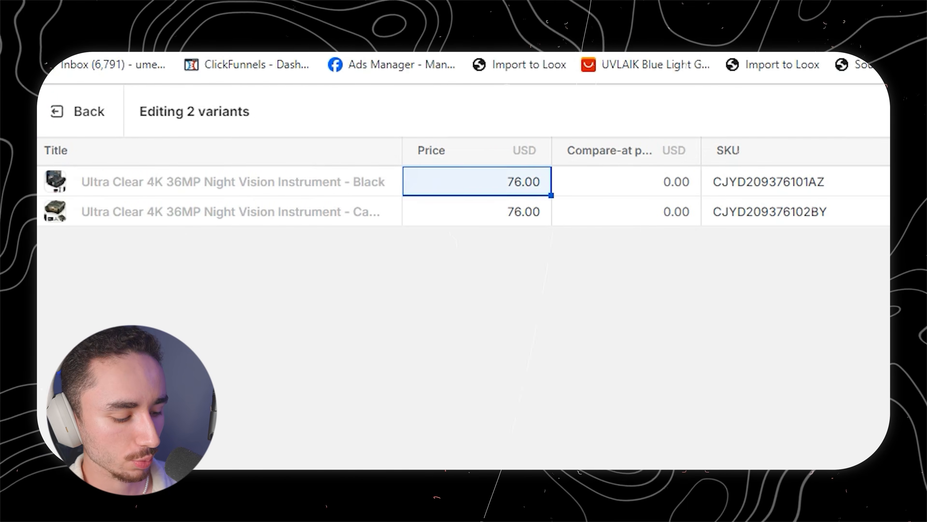
text(149)
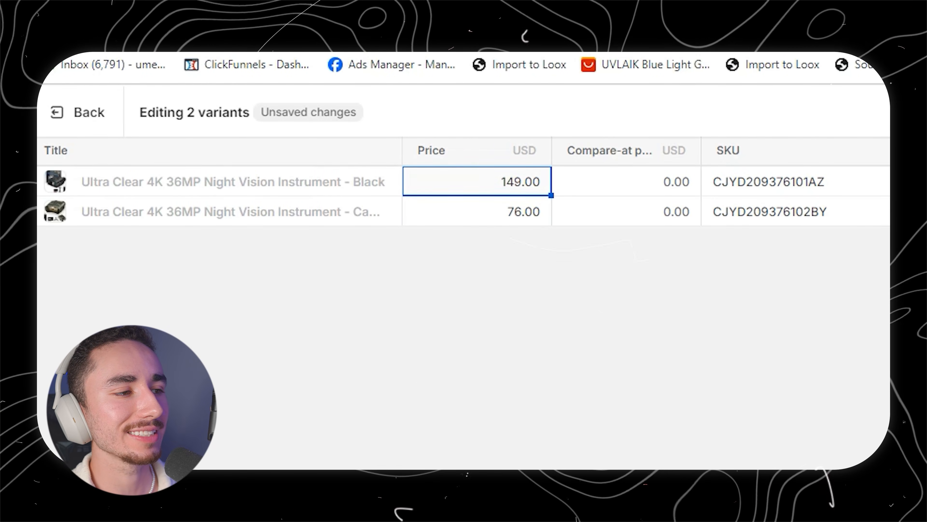
click(626, 182)
text(249)
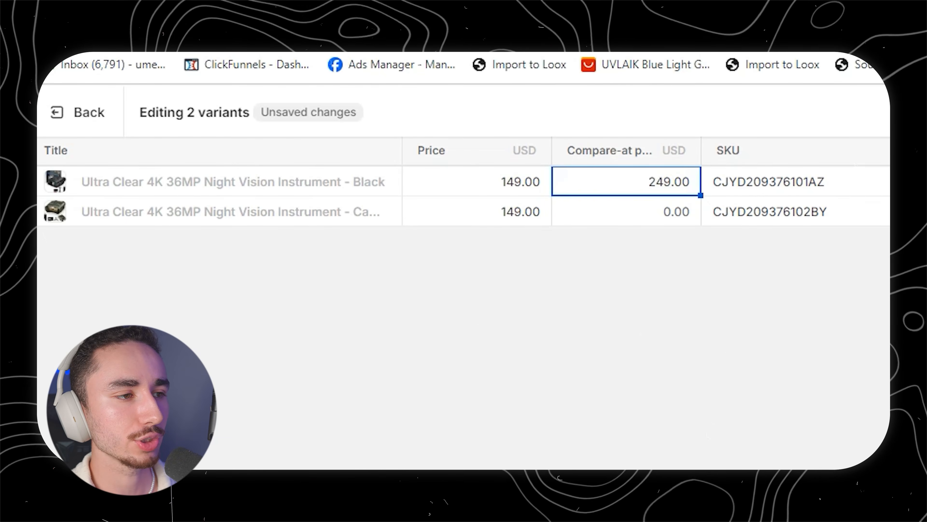
click(769, 182)
click(627, 182)
drag(701, 196, 700, 212)
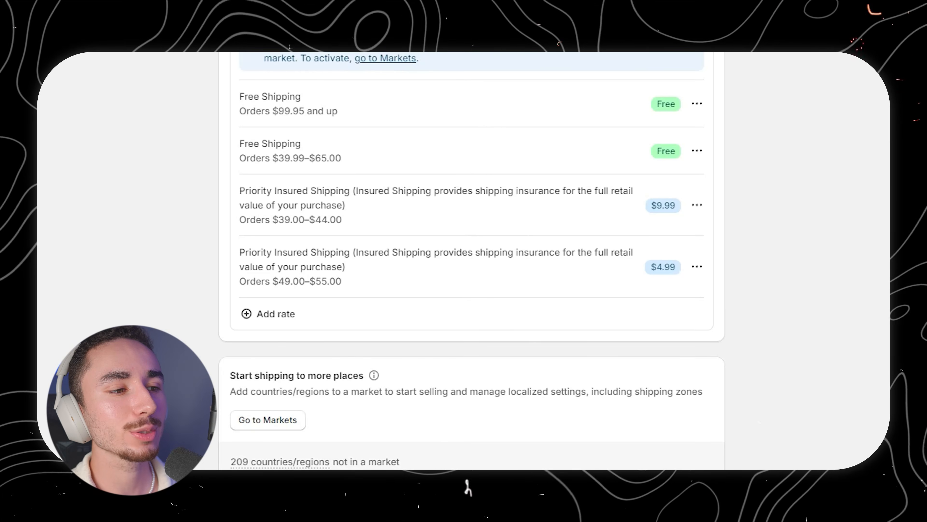
scroll(471, 256, up, 2)
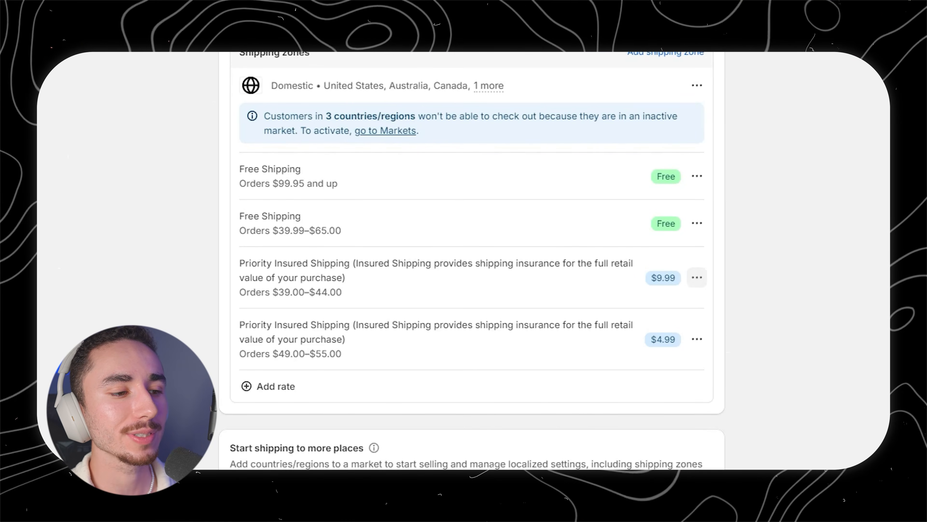
click(697, 277)
click(676, 308)
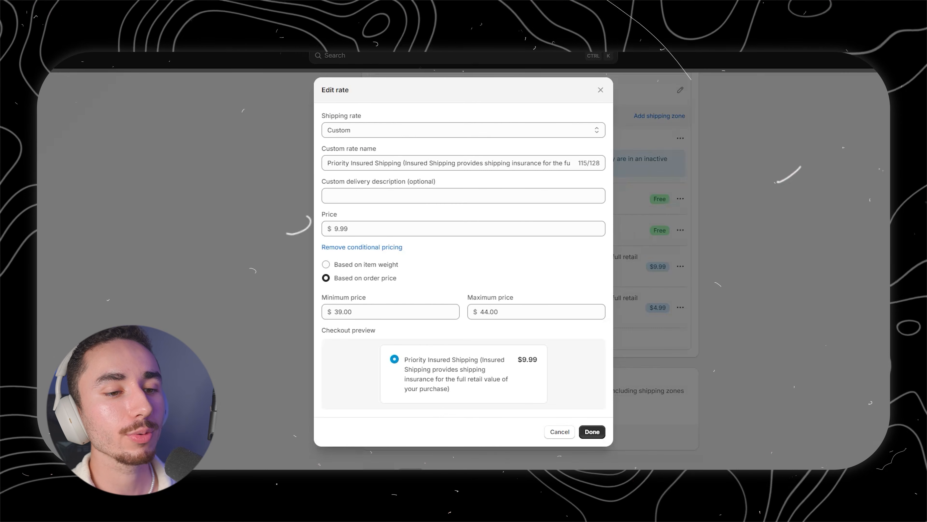
key(Escape)
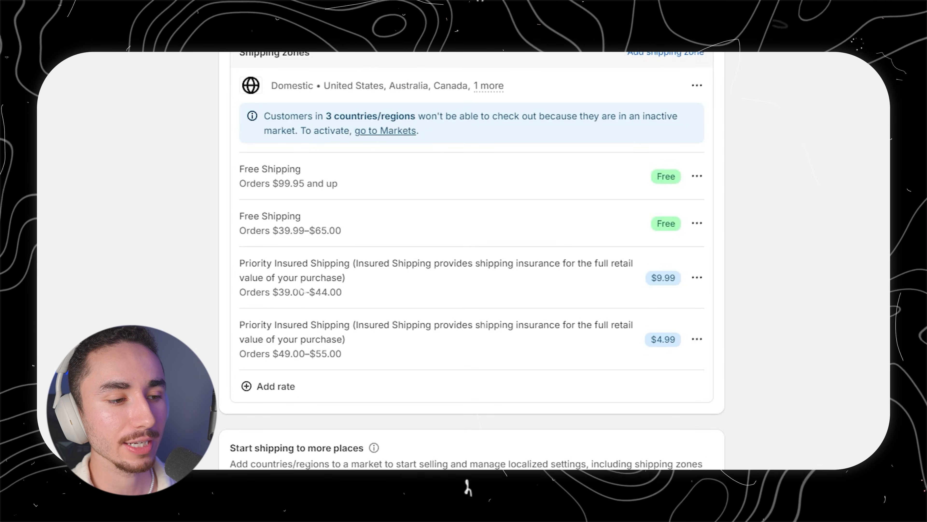
Step: Set the $4.99 Priority Insured Shipping rate to apply to orders from $145.00 to $150.00
drag(240, 325, 342, 354)
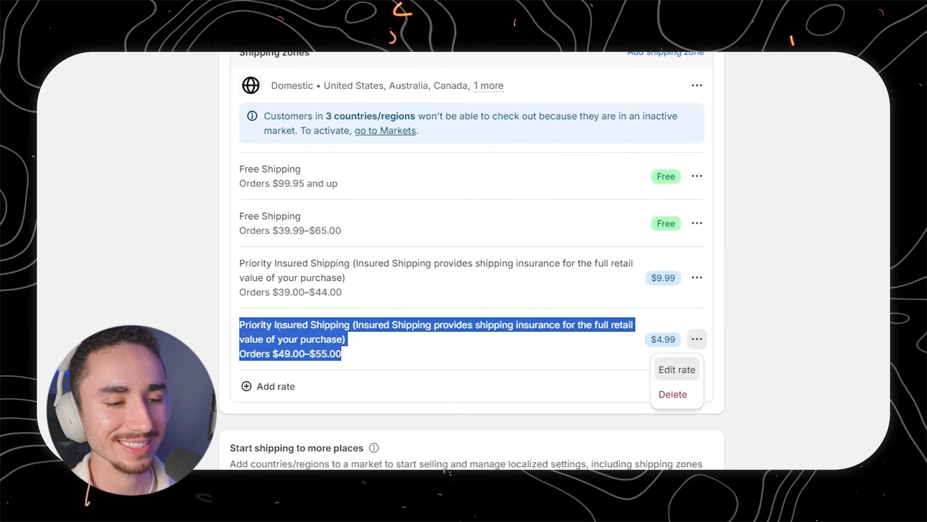
click(676, 367)
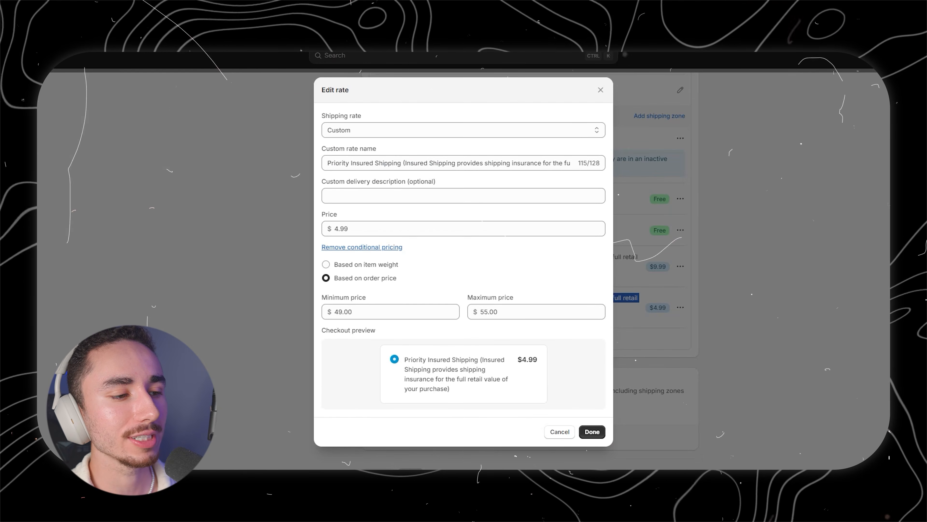
double_click(343, 311)
text(145)
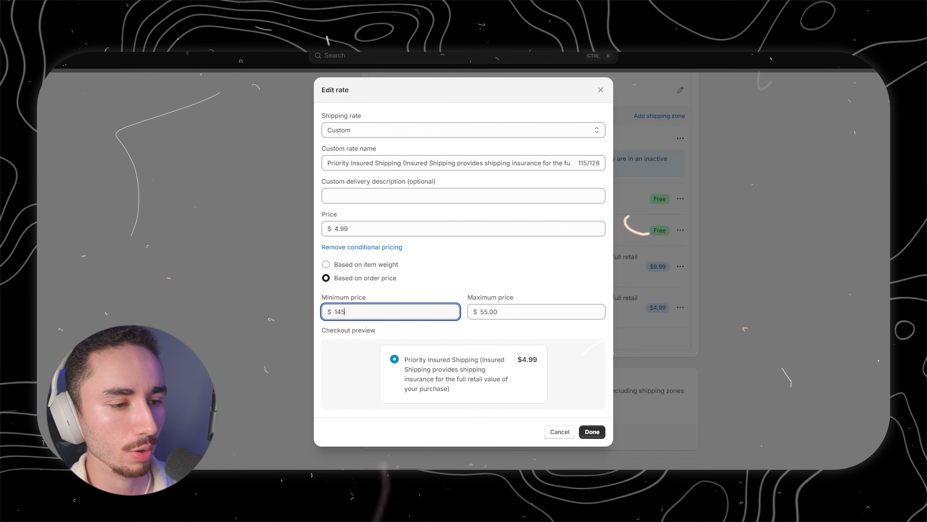
key(Tab)
text(15)
key(Tab)
click(592, 431)
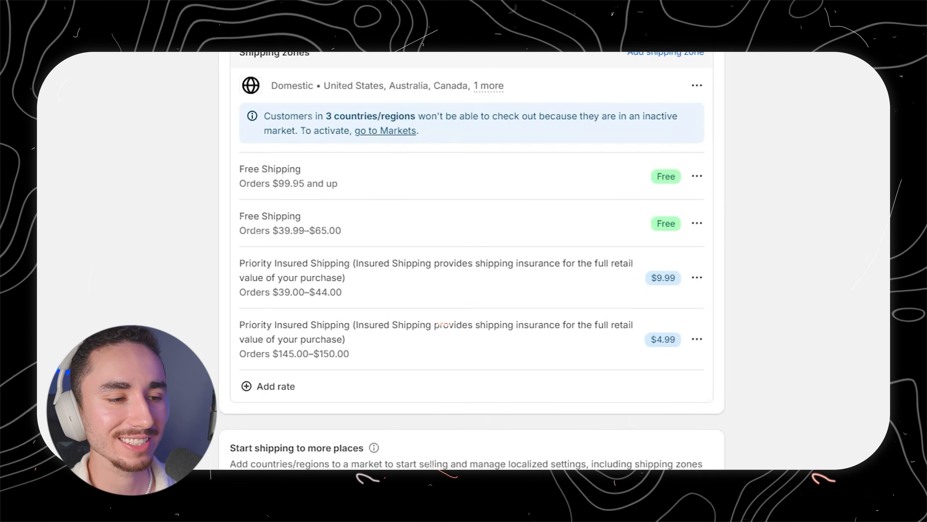
Step: Set the $9.99 Priority Insured Shipping rate's order price range to $135.00 through $140.00
click(697, 277)
click(677, 308)
click(390, 312)
text(13)
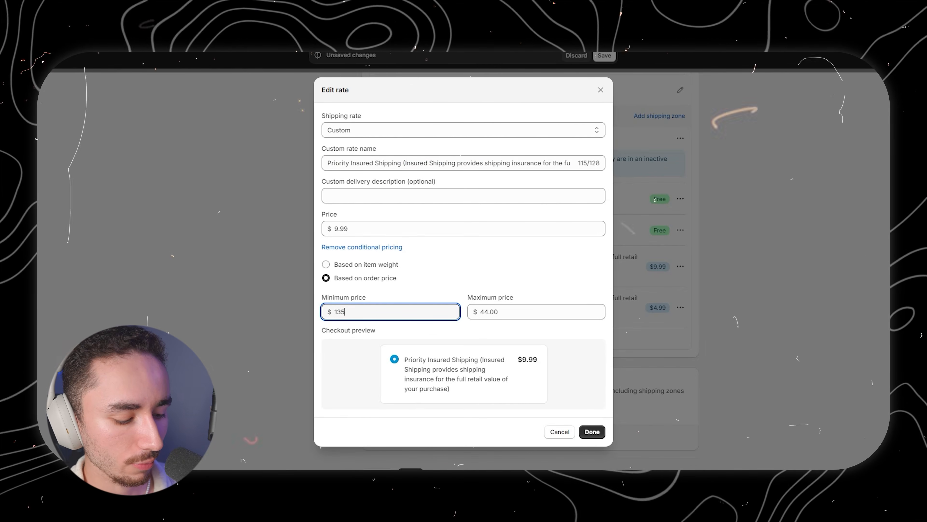
text(5)
key(Tab)
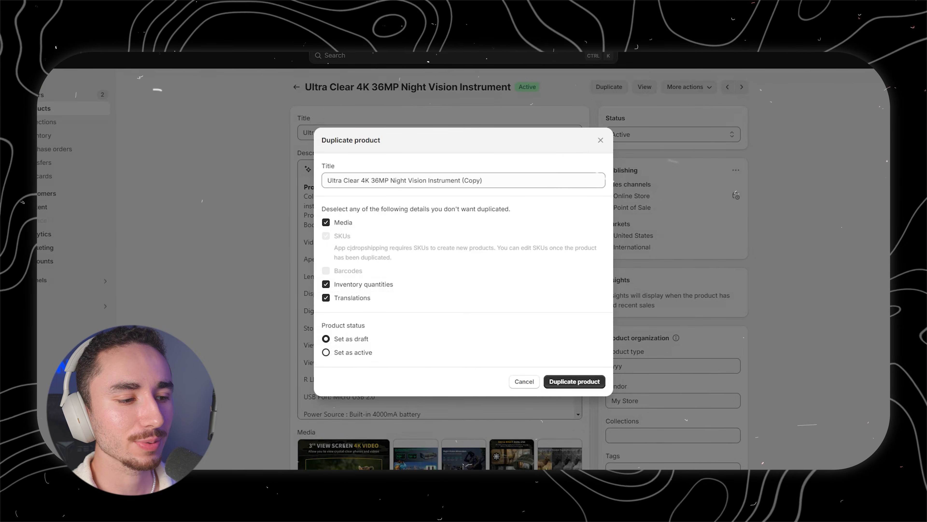
Step: Duplicate the Ultra Clear 4K 36MP Night Vision Instrument product as active and open the copy's Black variant price for editing
click(326, 352)
click(575, 386)
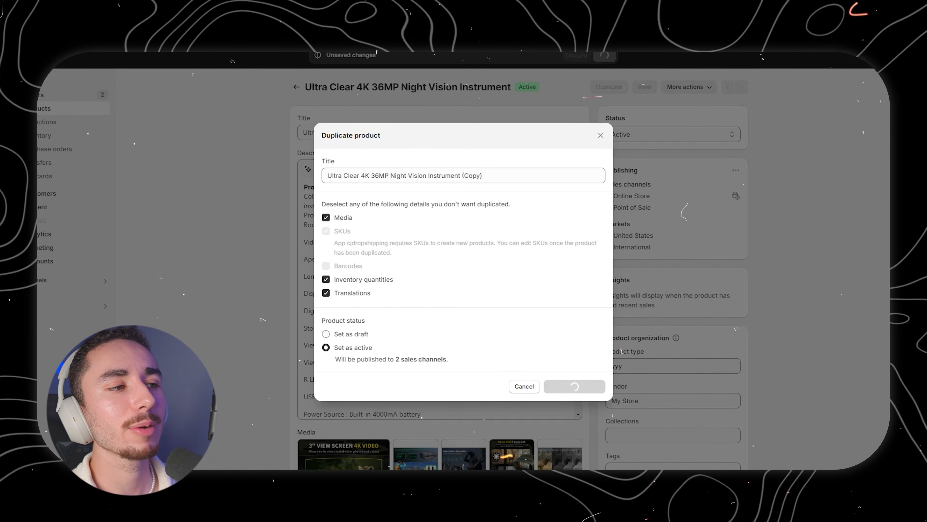
scroll(440, 298, down, 15)
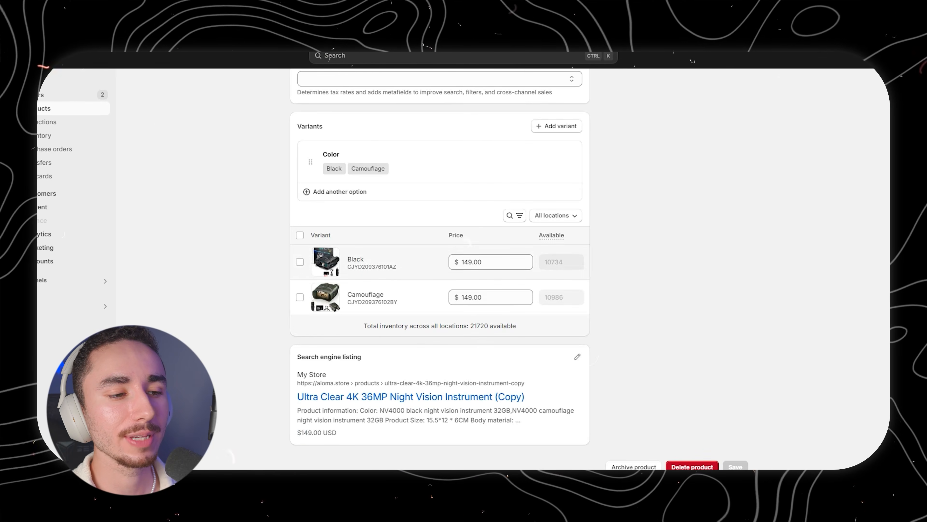
click(490, 262)
Step: Set the price of the insured shipping rate for $135.00 to $140.00 orders to $14.99
click(509, 208)
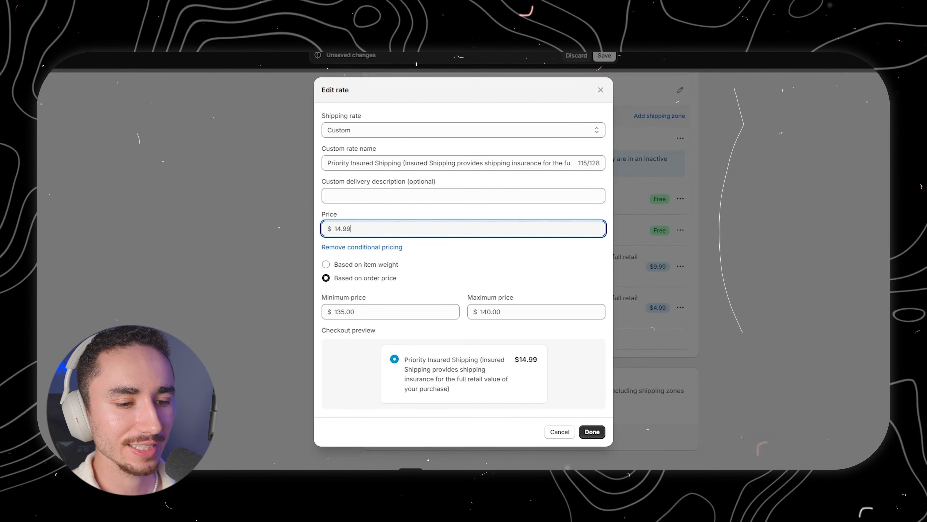
click(592, 431)
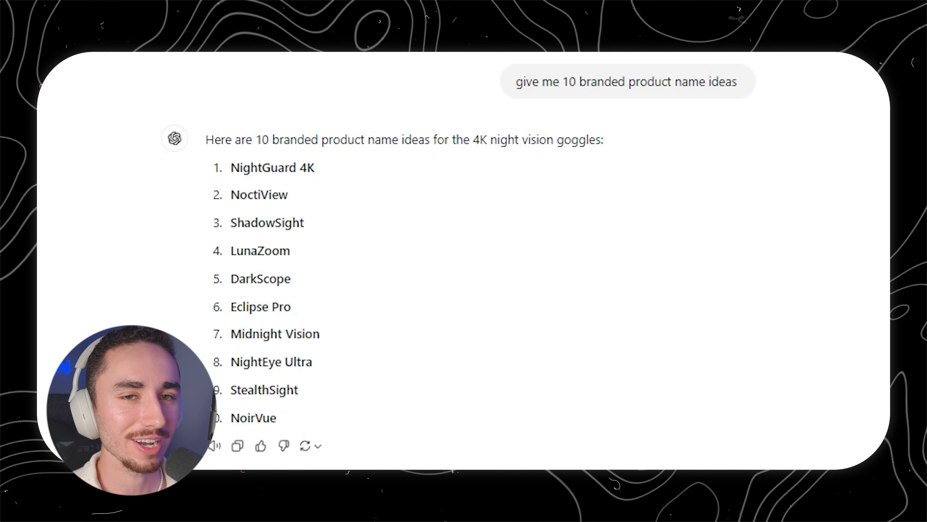
Step: Switch to ChatGPT and examine the prompt for 10 branded product name ideas and its suggestions for the goggles
drag(524, 82, 741, 85)
click(694, 164)
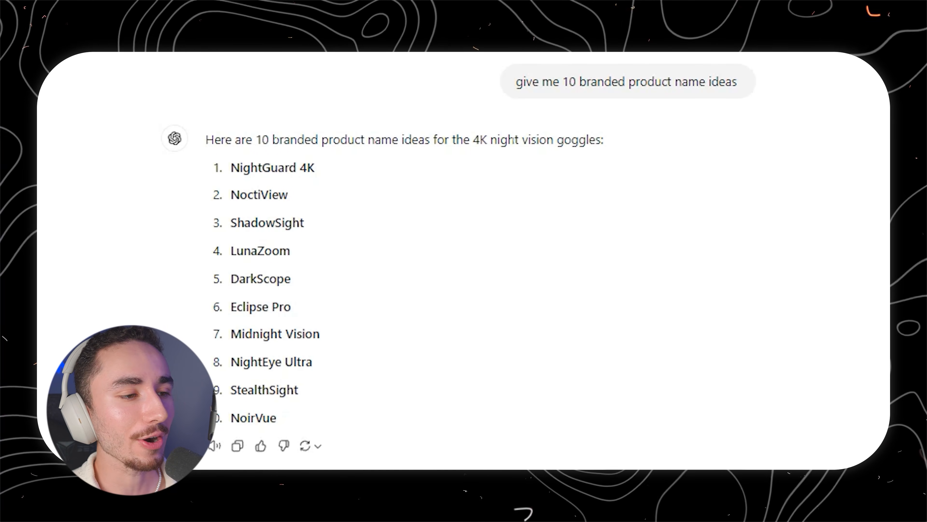
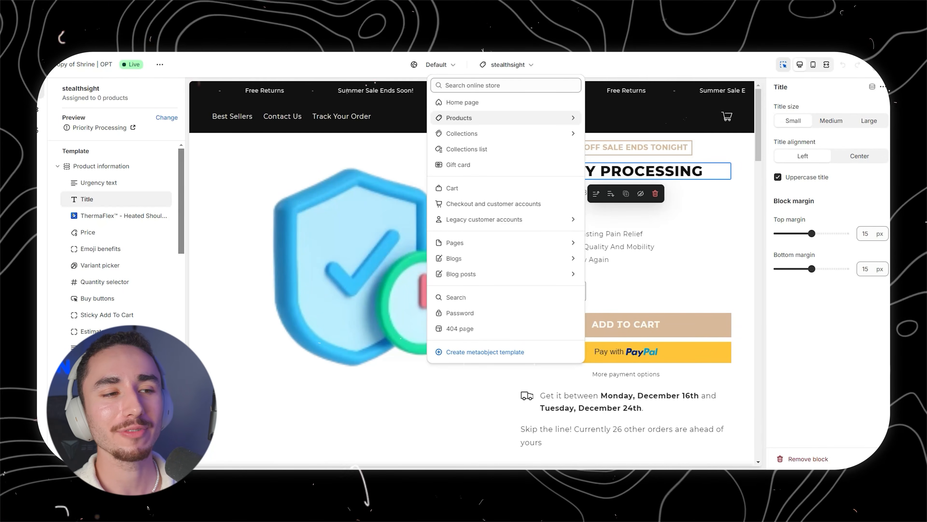
Step: Create a product template named Stealthsight based on Default product and look through its sections down to the FAQ
click(506, 119)
scroll(504, 205, down, 8)
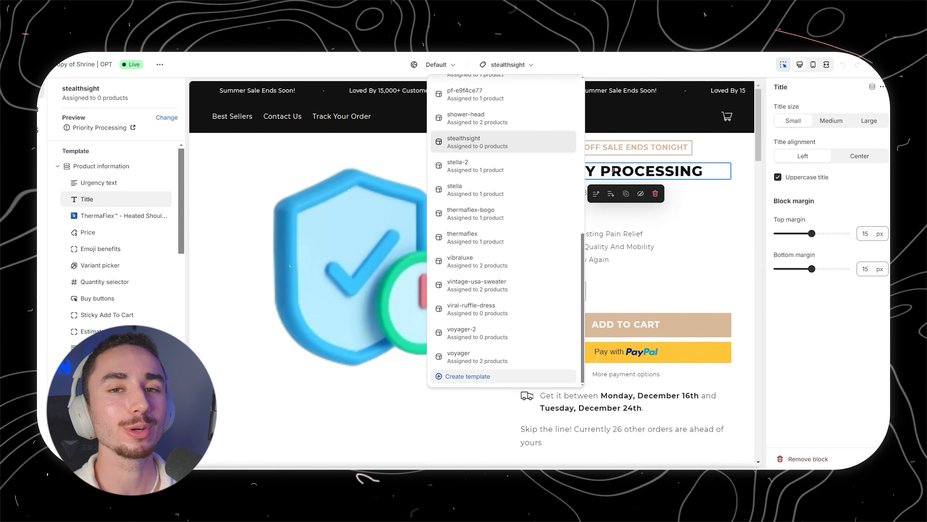
click(467, 376)
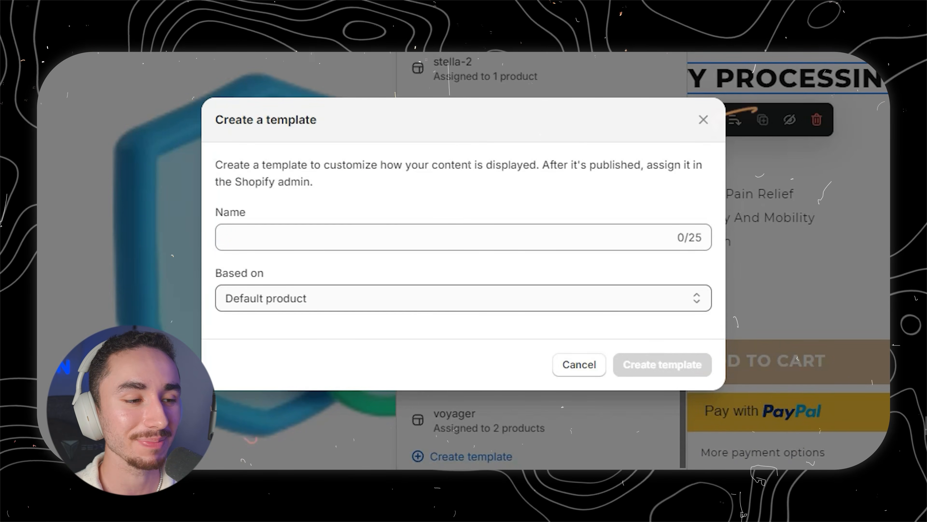
click(441, 237)
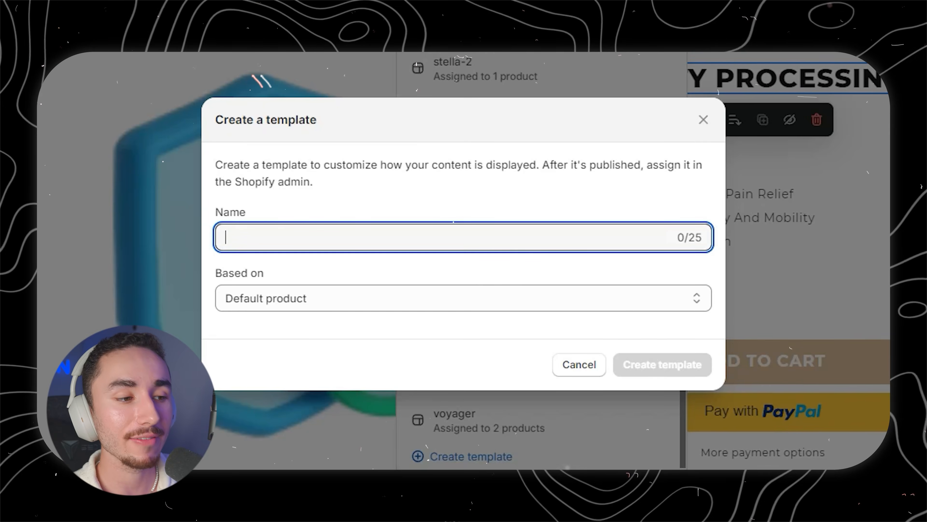
text(Stealthsight)
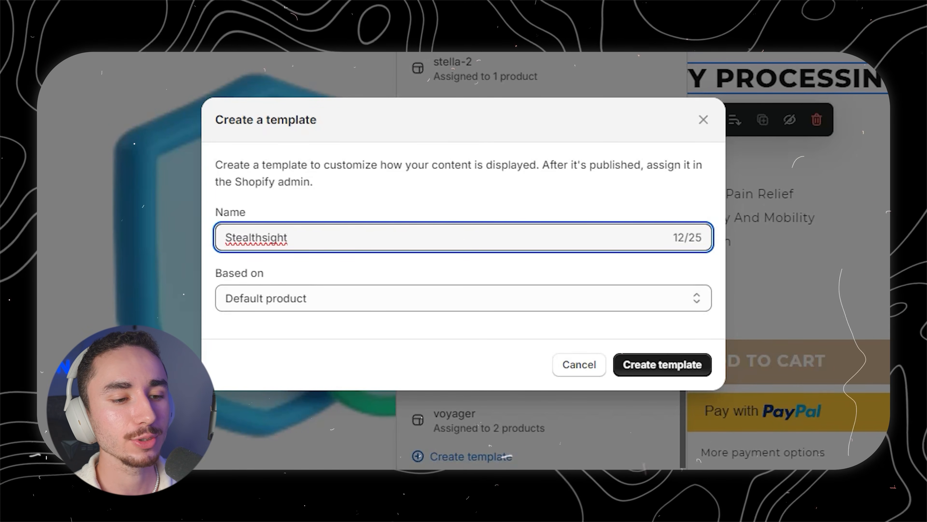
click(678, 367)
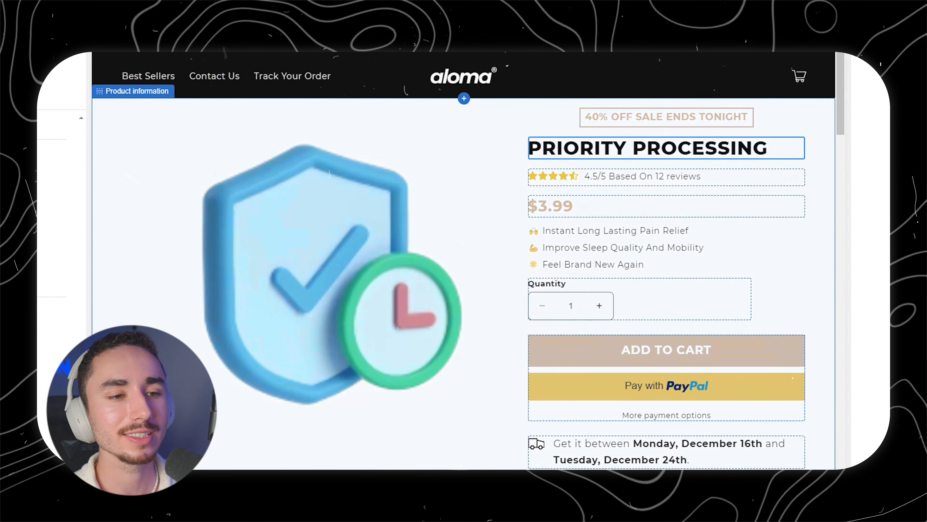
scroll(468, 256, down, 20)
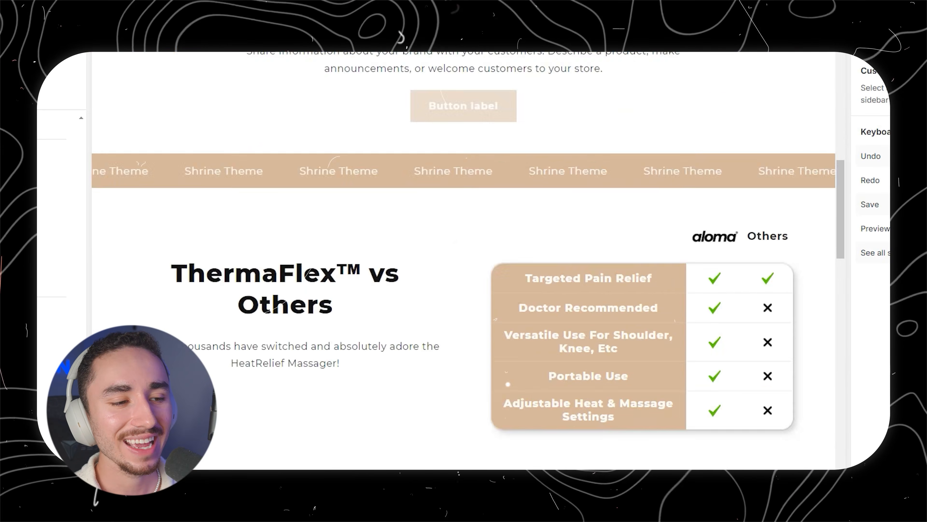
scroll(464, 256, down, 10)
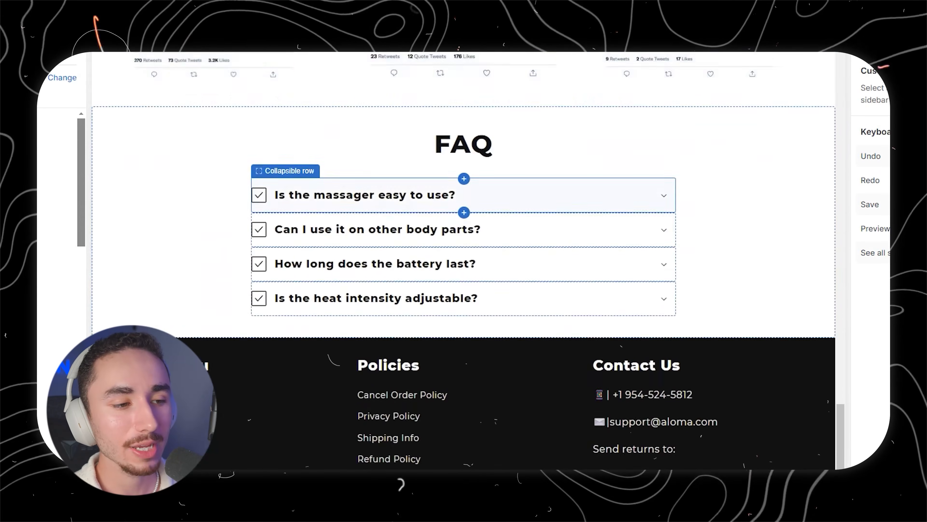
scroll(464, 256, up, 3)
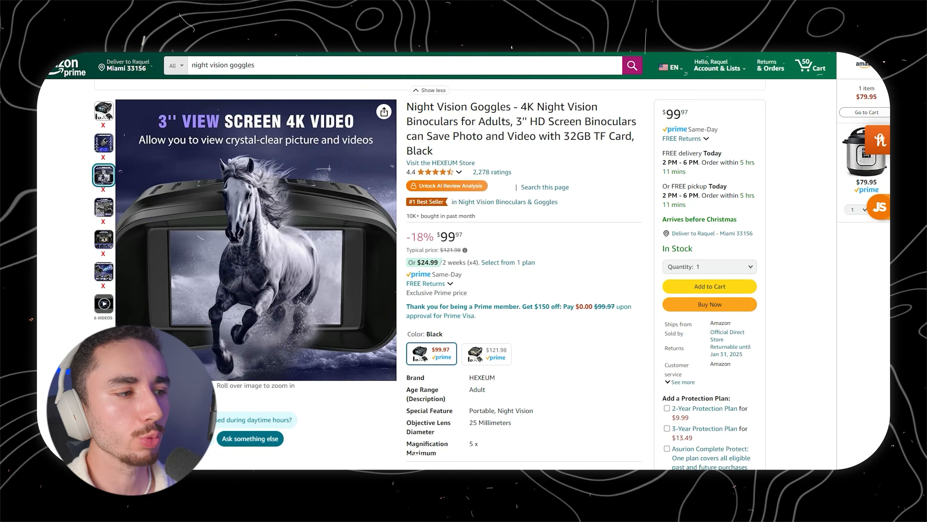
Step: Switch to the Amazon night vision goggles listing, look through its feature images and enlarge the 3'' View Screen 4K Video image
mouse_move(103, 208)
mouse_move(227, 198)
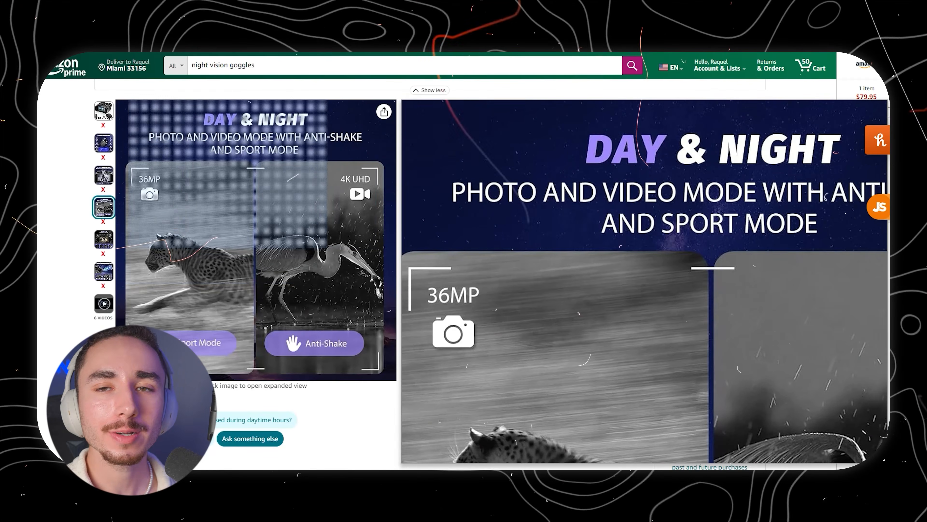
mouse_move(104, 143)
mouse_move(275, 174)
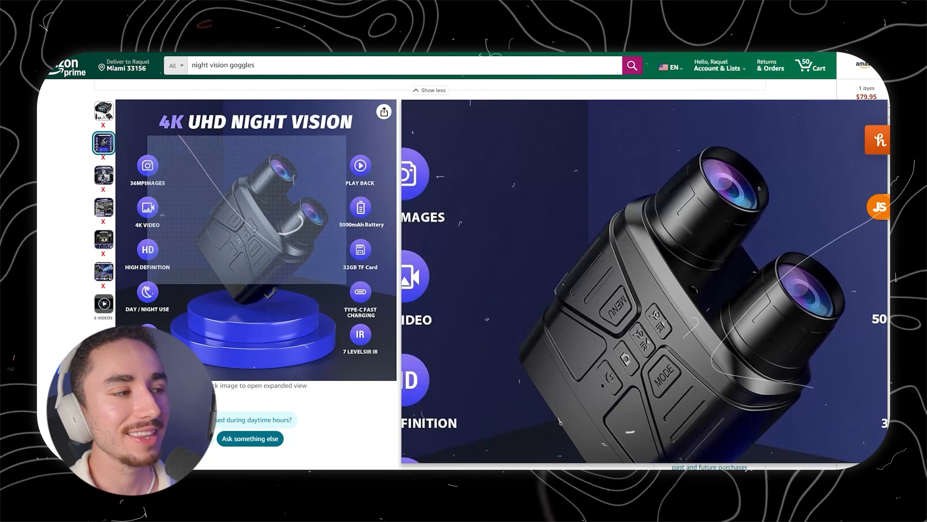
mouse_move(104, 175)
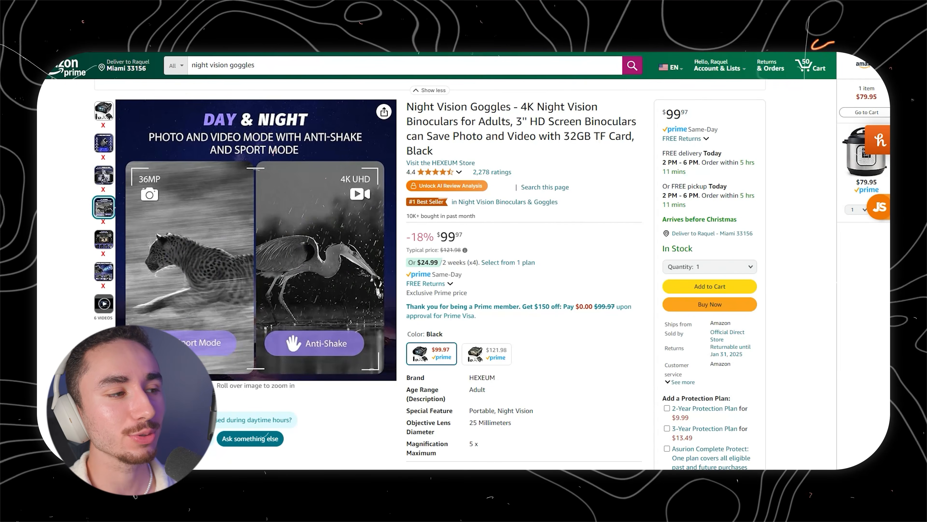
mouse_move(104, 239)
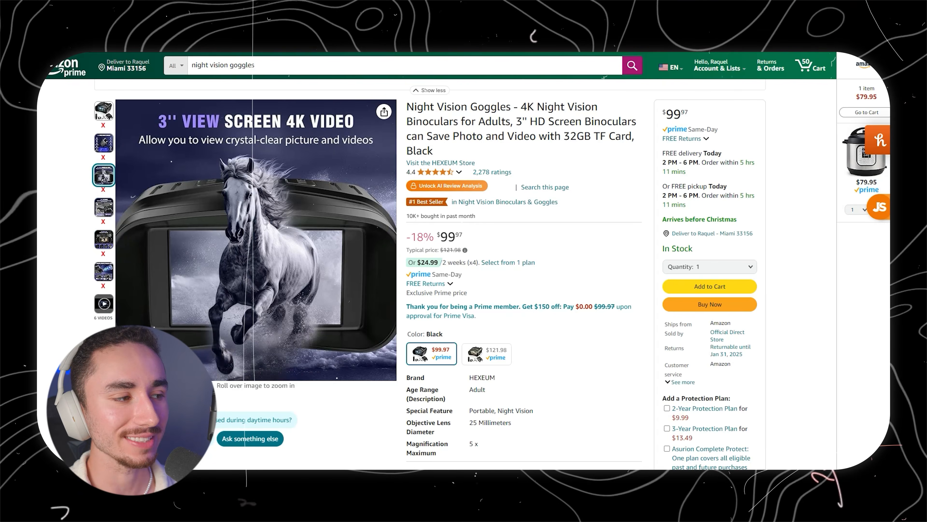
mouse_move(263, 214)
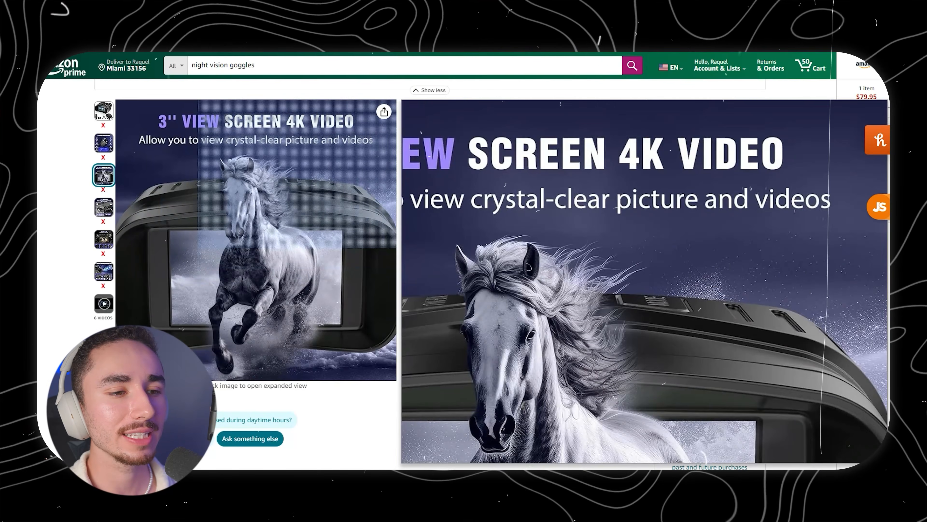
click(270, 183)
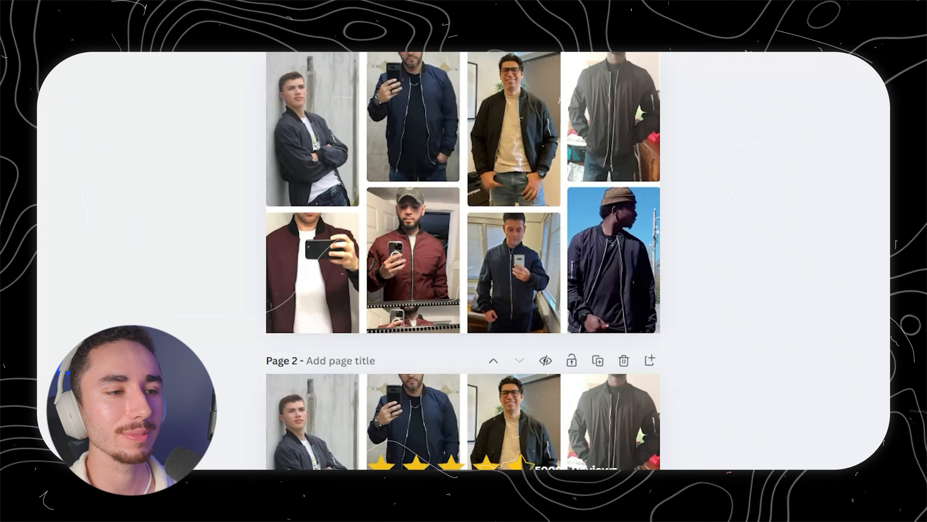
Step: Open the Benefit Call Out Framework from the BOLD Ecom workspace and make an editable Canva copy of its Reduces dark spots design
scroll(463, 259, down, 4)
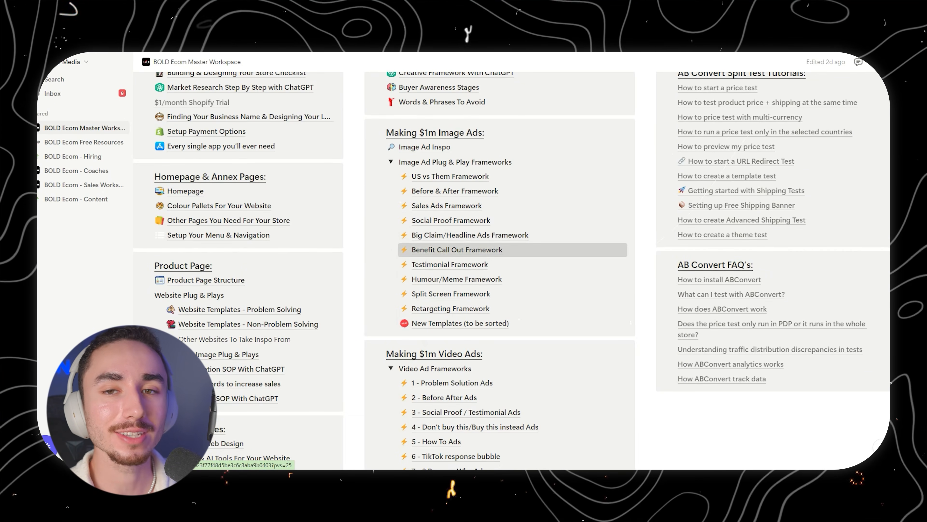
click(456, 249)
scroll(456, 249, down, 4)
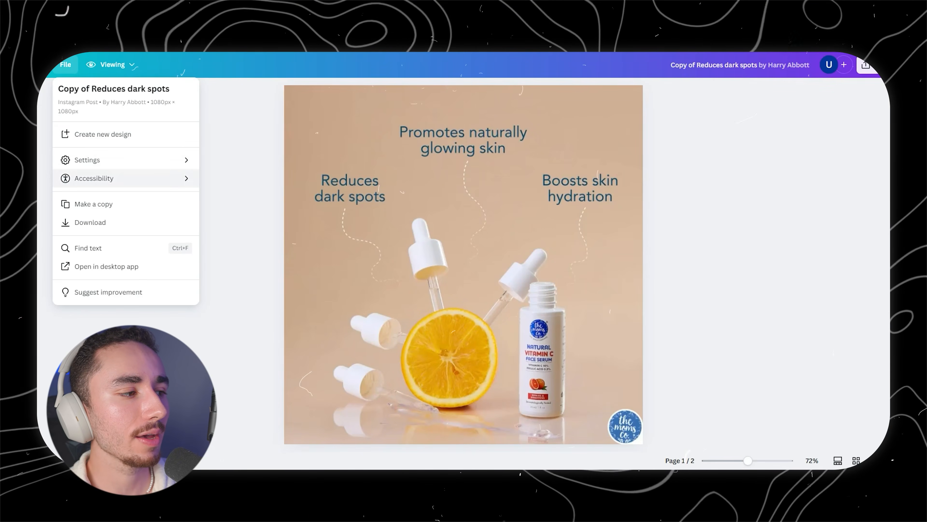
key(Escape)
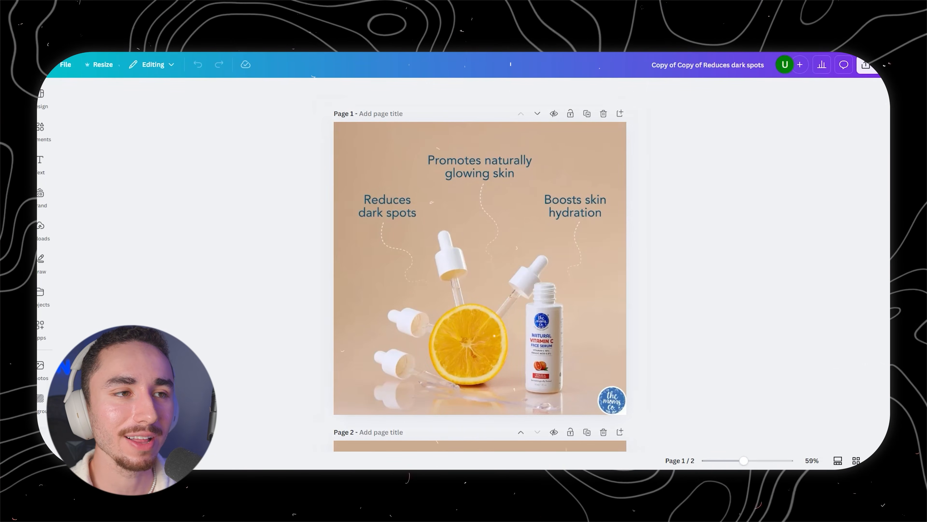
Step: Return to the Amazon listing and compare the enlarged 4K UHD Night Vision and 3'' View Screen 4K Video images
click(519, 17)
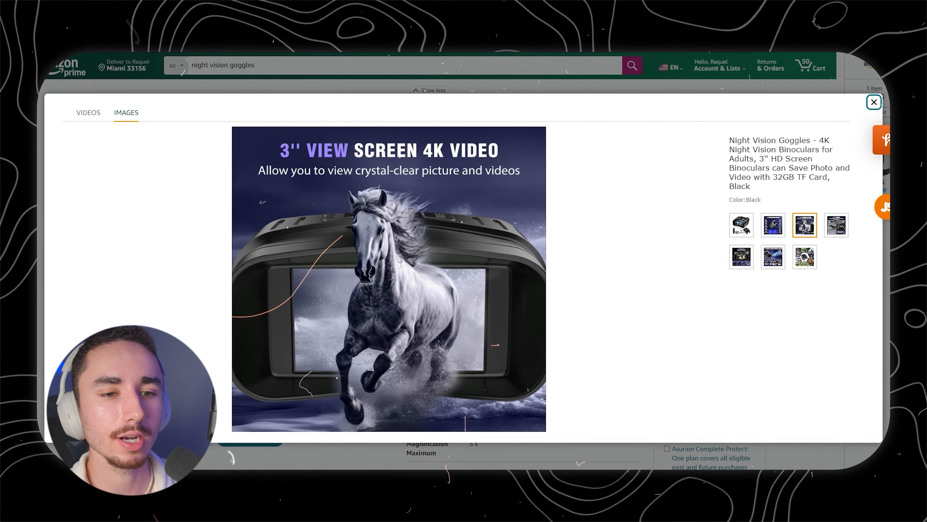
click(773, 225)
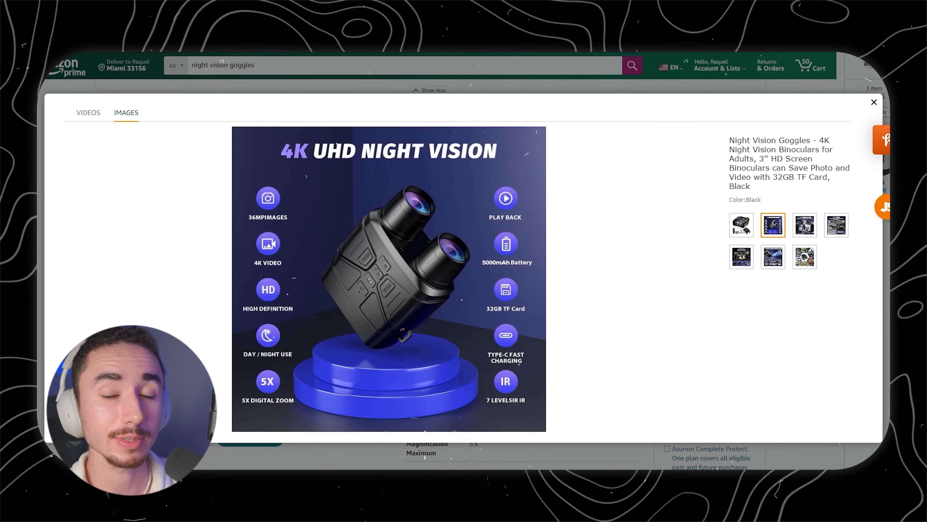
click(805, 225)
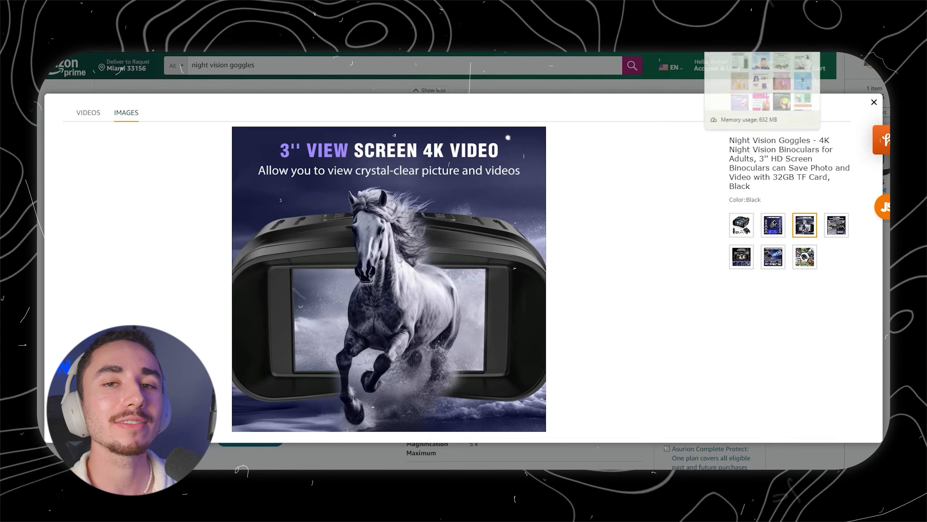
Step: Switch to Shopify, open the goggles product's theme template selection and view the second and third gallery images in the mobile preview
click(717, 20)
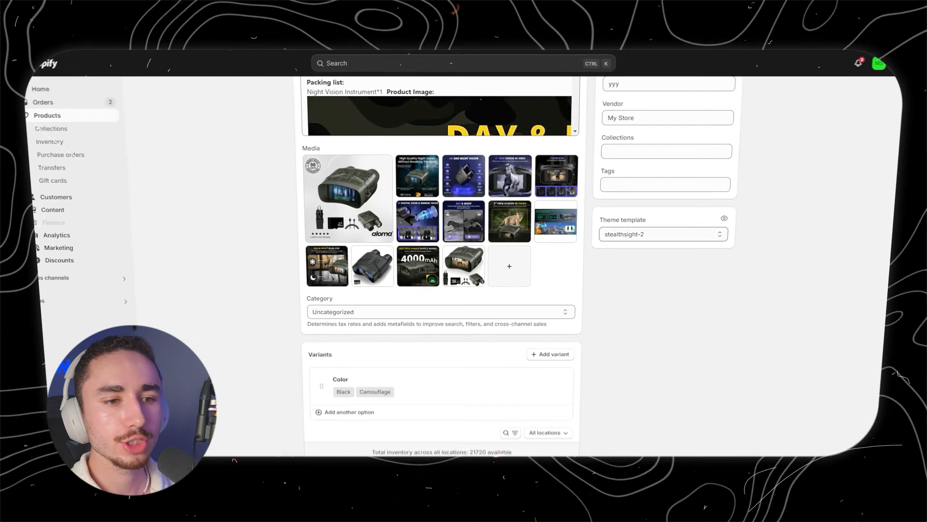
click(658, 233)
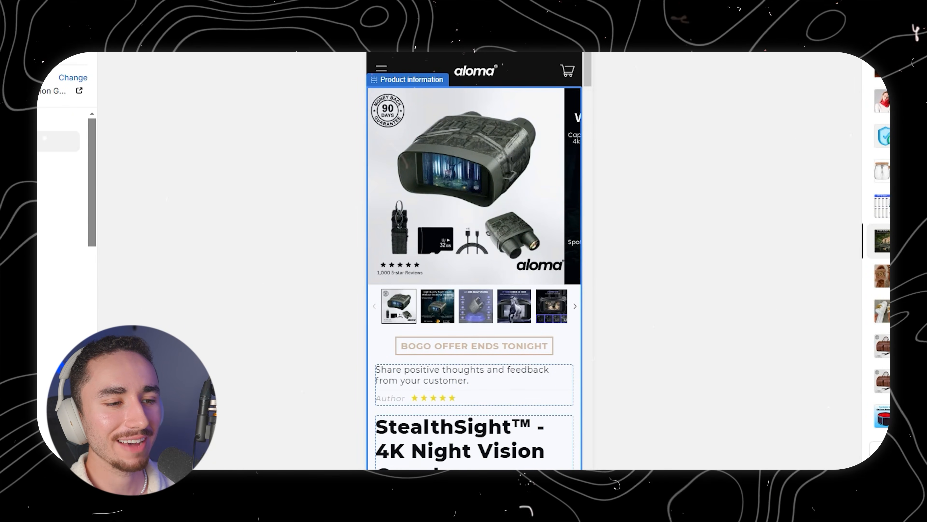
click(438, 306)
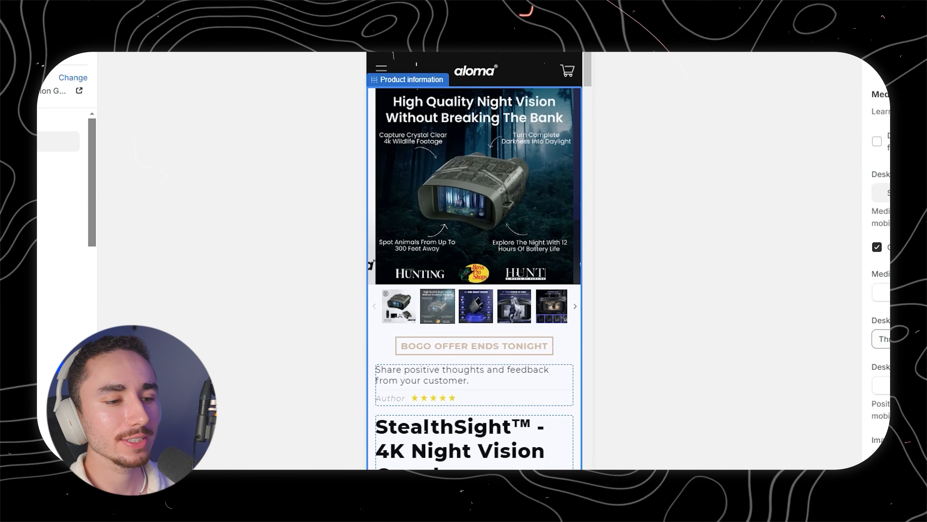
click(475, 306)
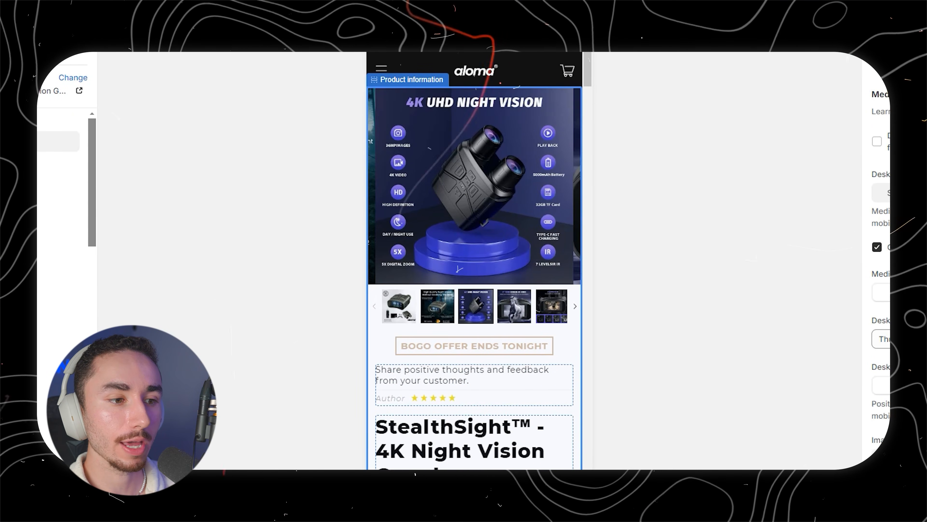
Step: Set the urgency text below the product gallery to "SOLD OUT 3X | Only 12 Left In Stock!"
scroll(475, 270, down, 3)
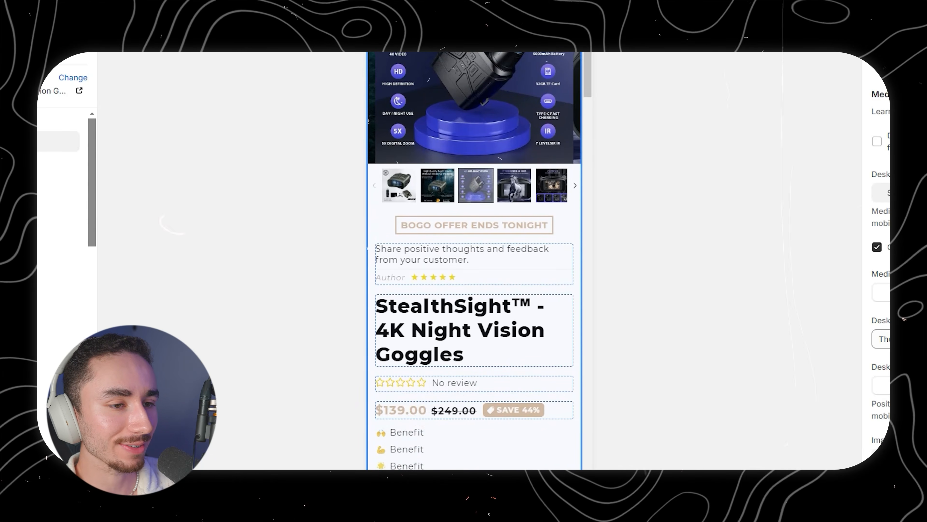
scroll(414, 333, down, 2)
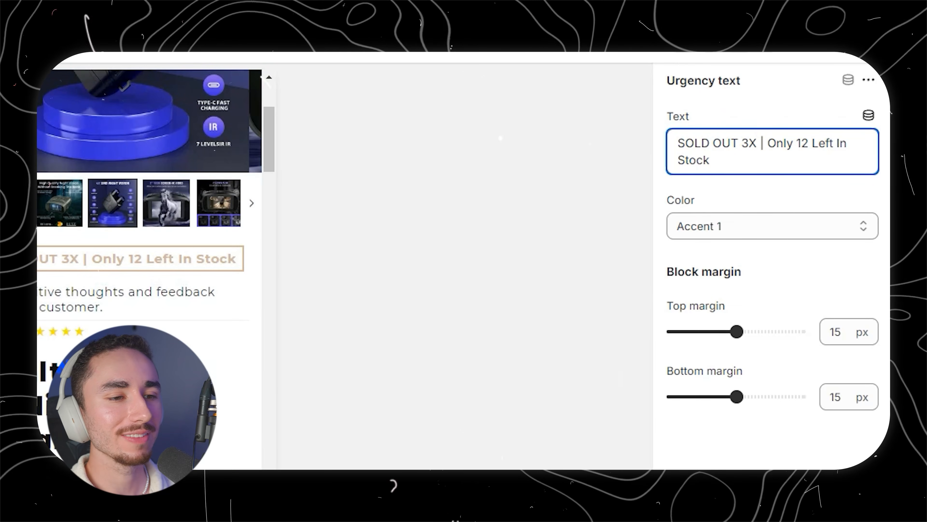
text(!)
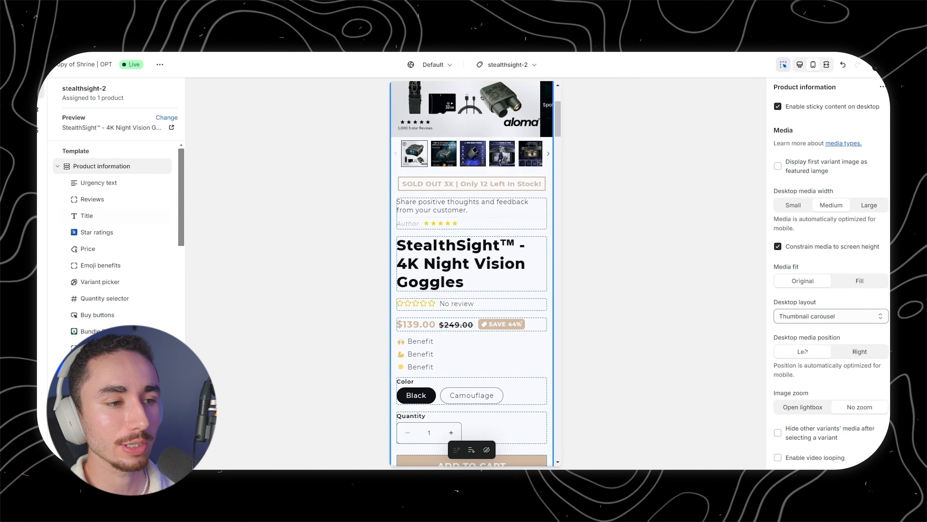
Step: Add StealthSight™ - 4K Night Vision Goggles to the selected products of the Volume Discount bundle deal in Kaching Bundles
scroll(472, 270, down, 4)
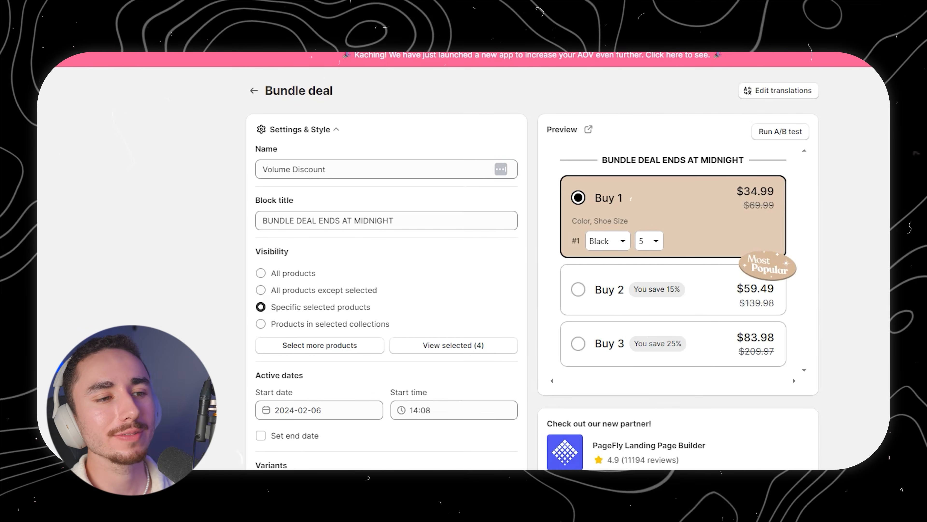
scroll(463, 261, down, 1)
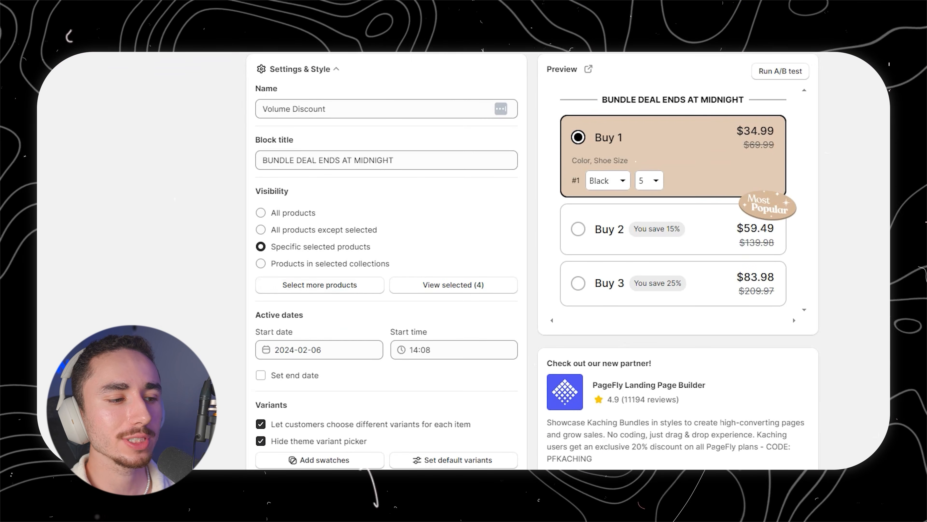
click(320, 285)
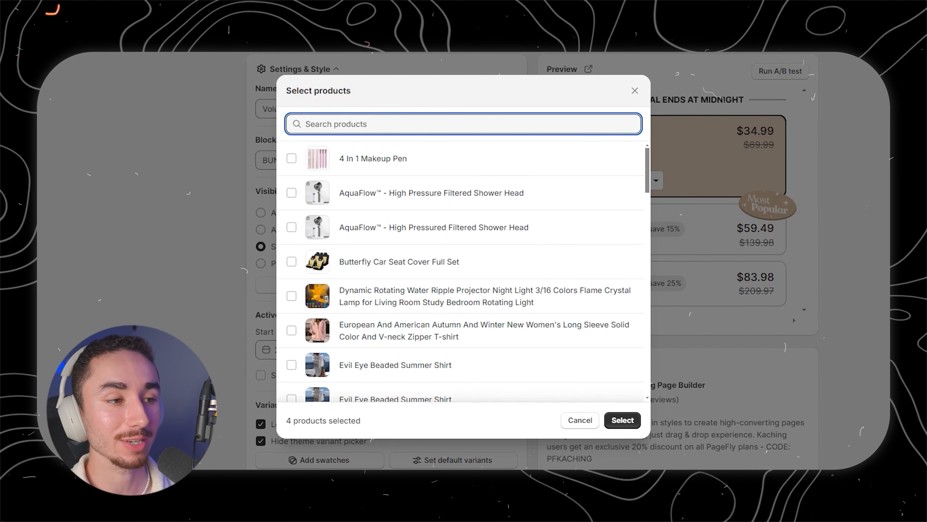
text(stea)
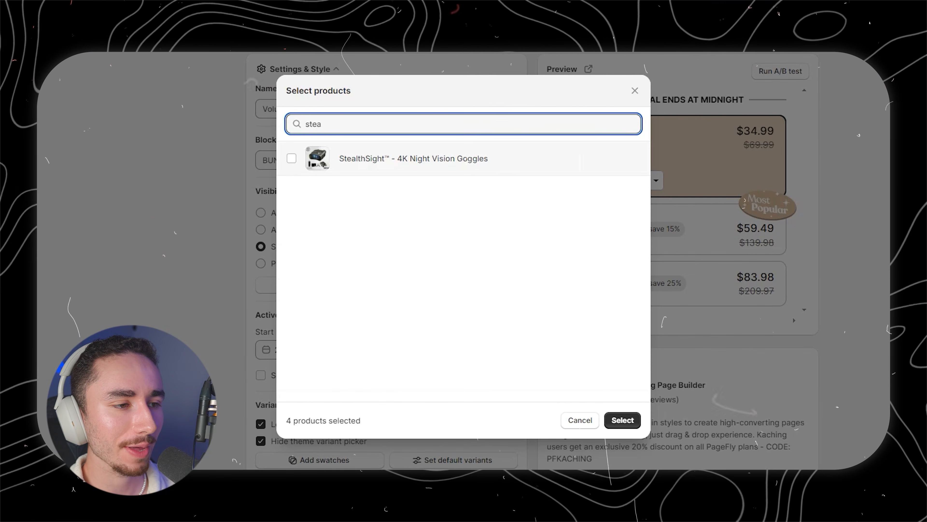
click(290, 157)
click(623, 420)
Step: Review the Volume Discount deal's product selection, variants, pricing, colors and typography settings
scroll(386, 259, down, 12)
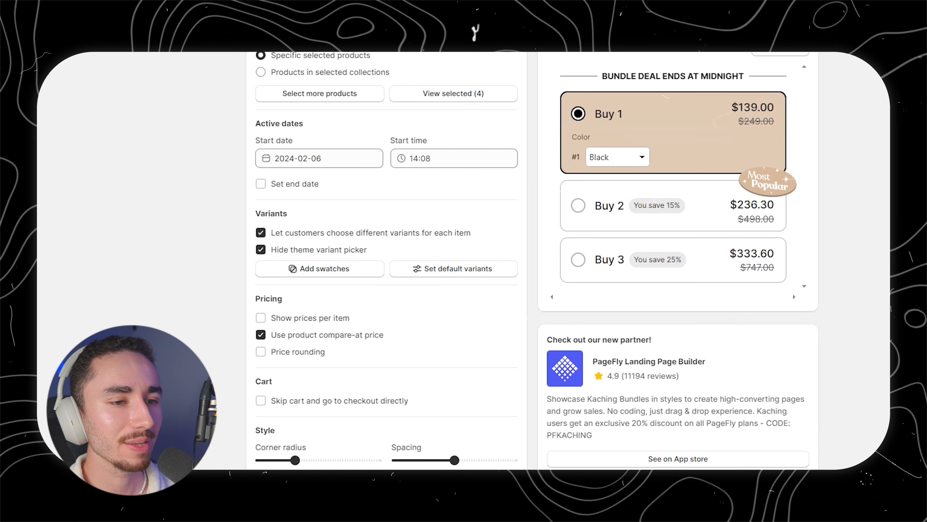
scroll(386, 259, down, 8)
scroll(386, 260, up, 6)
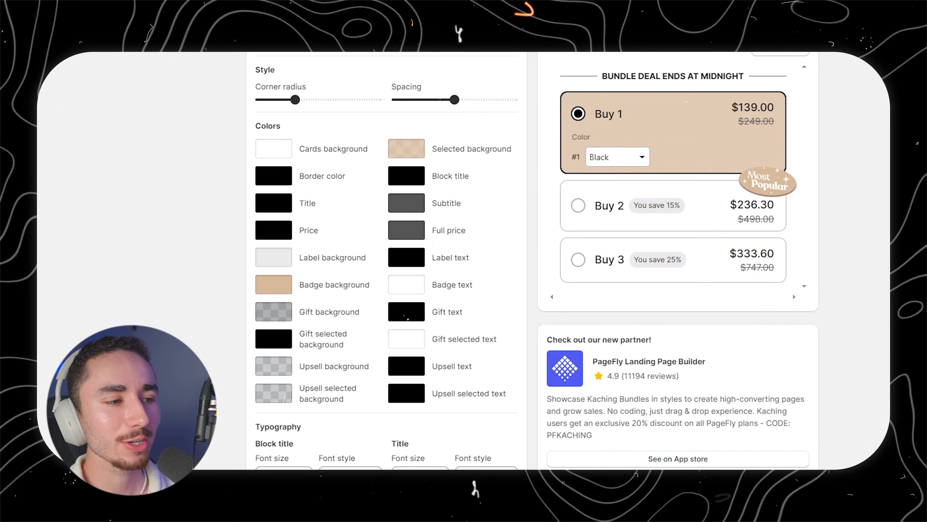
scroll(386, 259, down, 8)
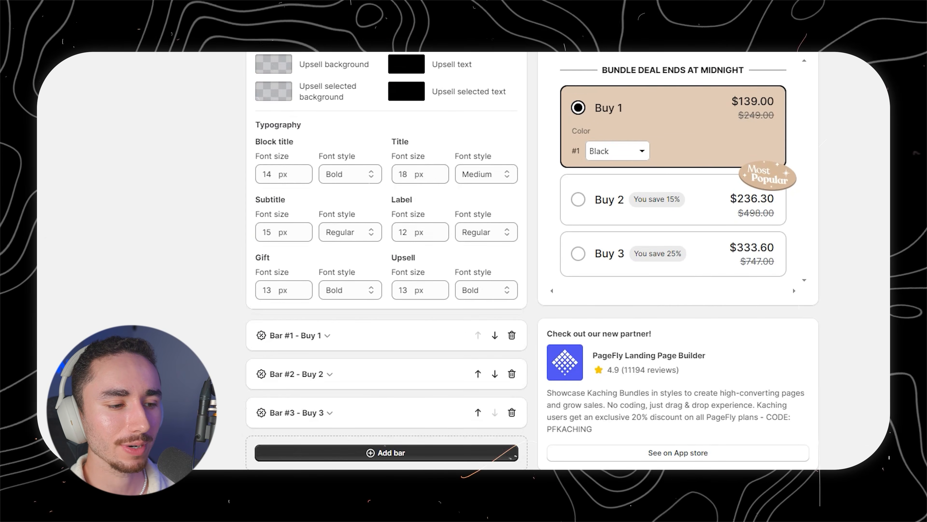
Step: Expand the Buy 1 bar and examine its settings and badge style options, Simple and Most popular
click(300, 336)
scroll(438, 183, down, 3)
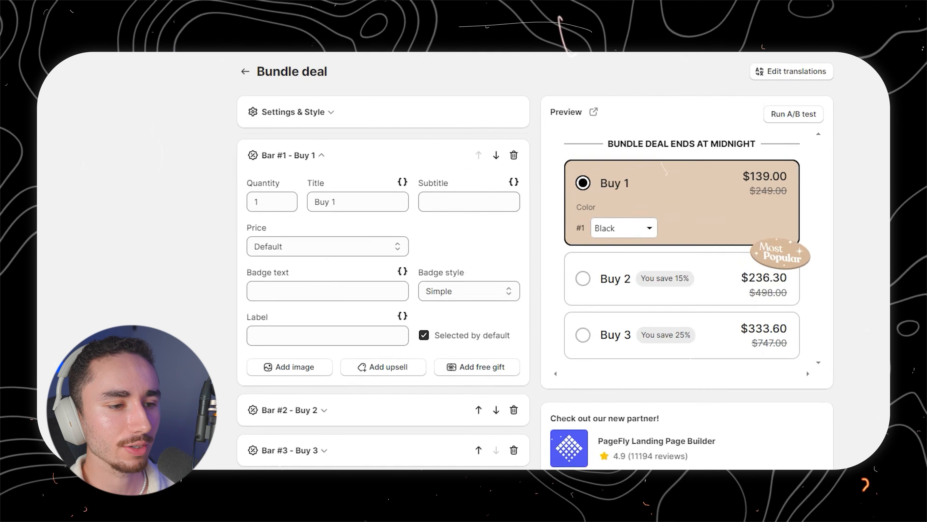
click(469, 291)
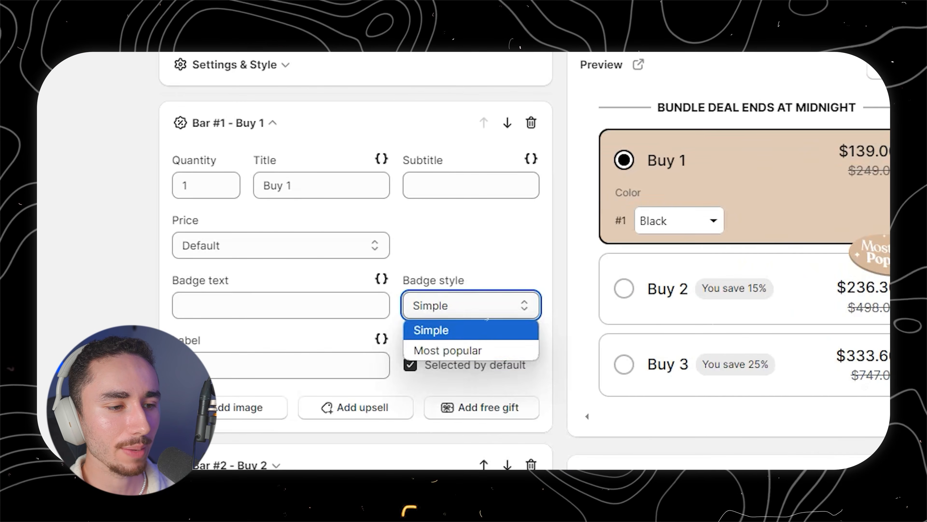
click(453, 324)
click(290, 410)
click(471, 360)
click(434, 381)
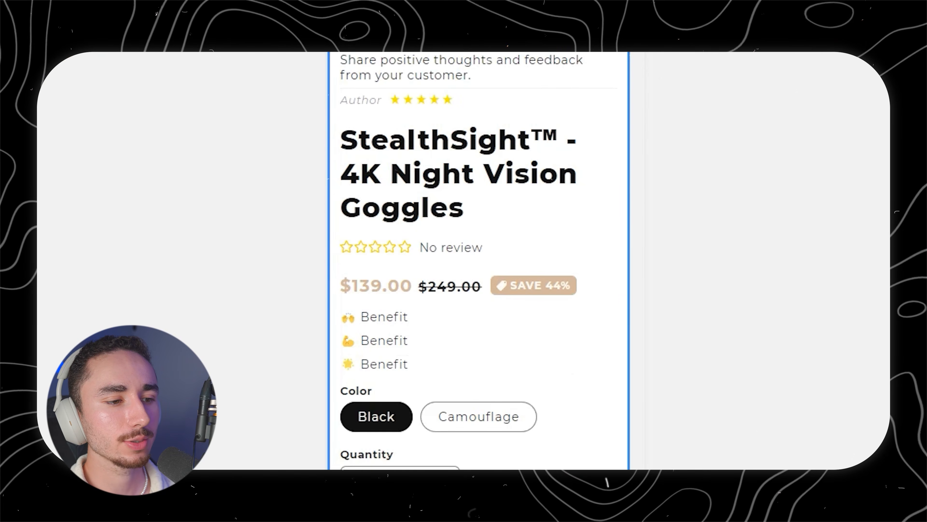
Step: Hide the Quantity selector block in the goggles template's product information section
scroll(478, 256, down, 5)
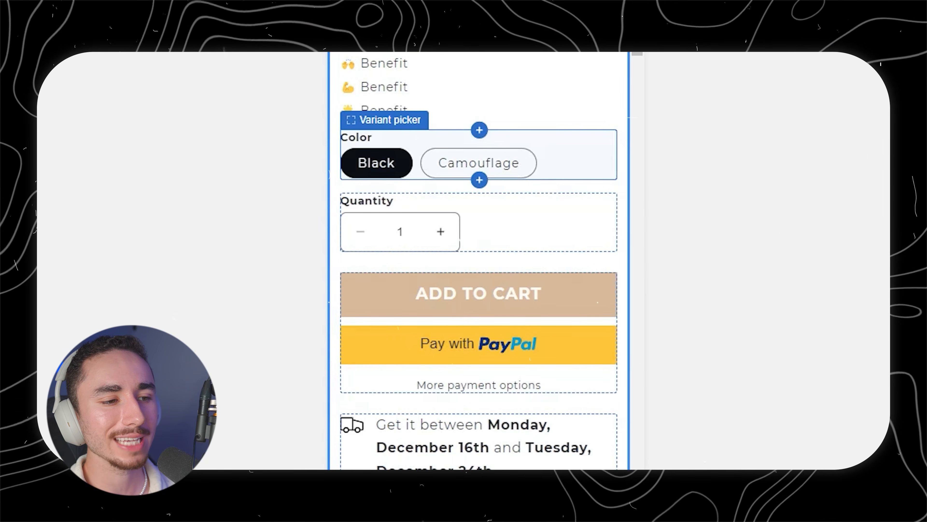
click(479, 222)
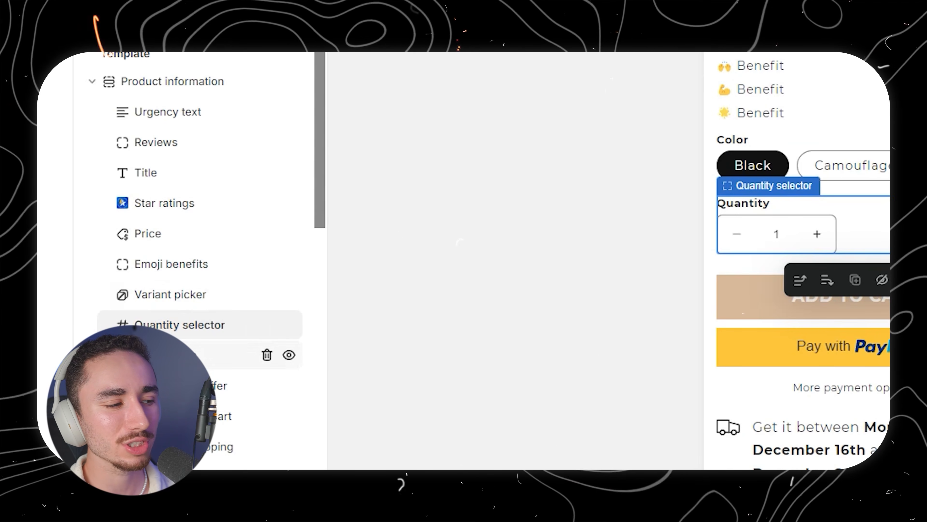
click(289, 324)
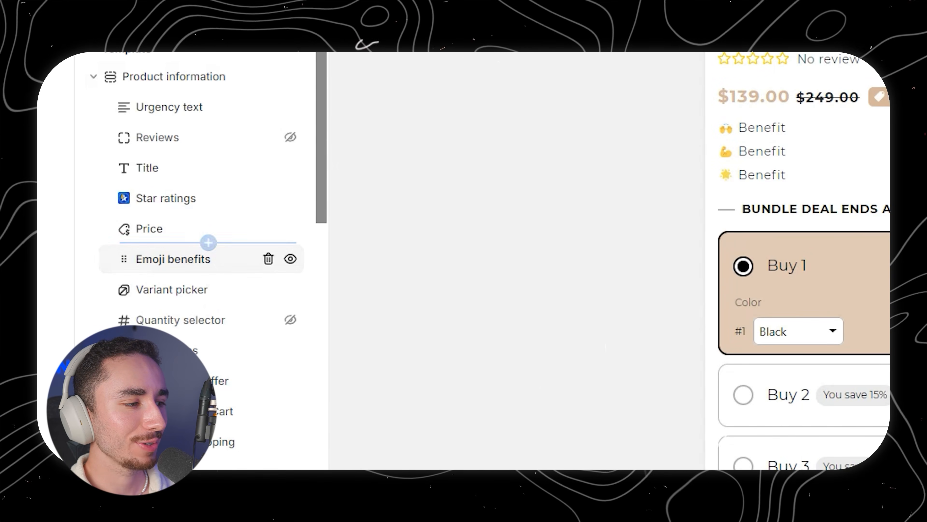
Step: Insert the goggles' benefit lines on 4K resolution, 850nm infrared, 4x magnification and rechargeable battery into the Emoji benefits block
click(173, 258)
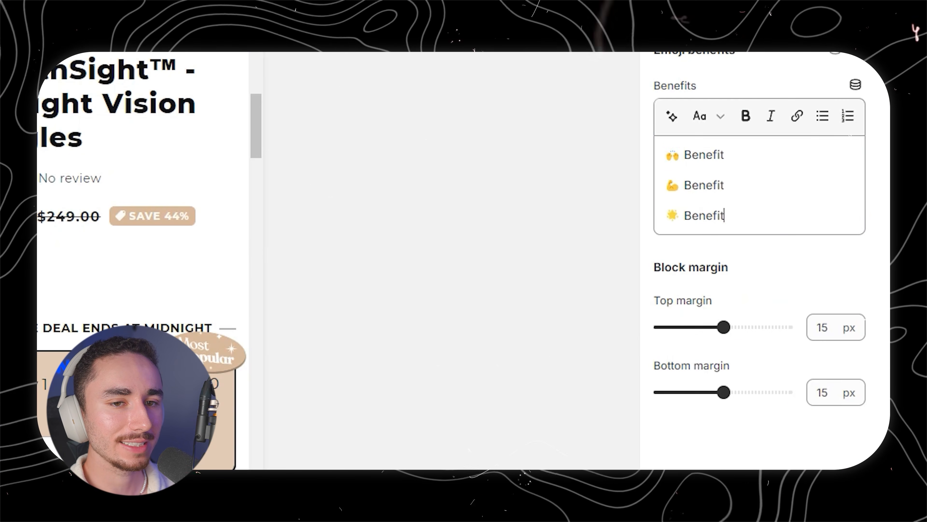
key(ctrl+shift+Left)
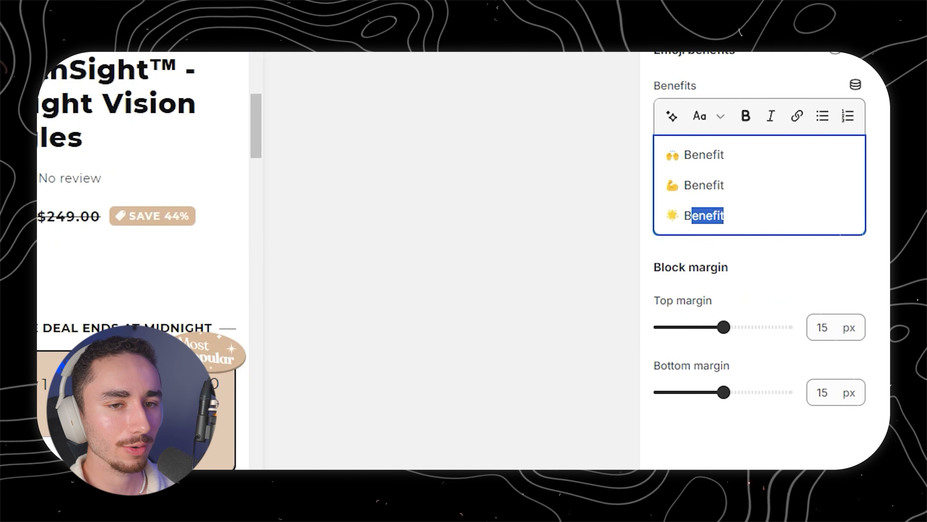
text(4K Resolution & Vision For Capturing Crystal Clear Footage 850nm infrared spotlight turns complete darkness into daylight 4x magnification to Spot animals from up to 300ft away Rechargeable battery that you can rely on when using for 10 hours+ at a time)
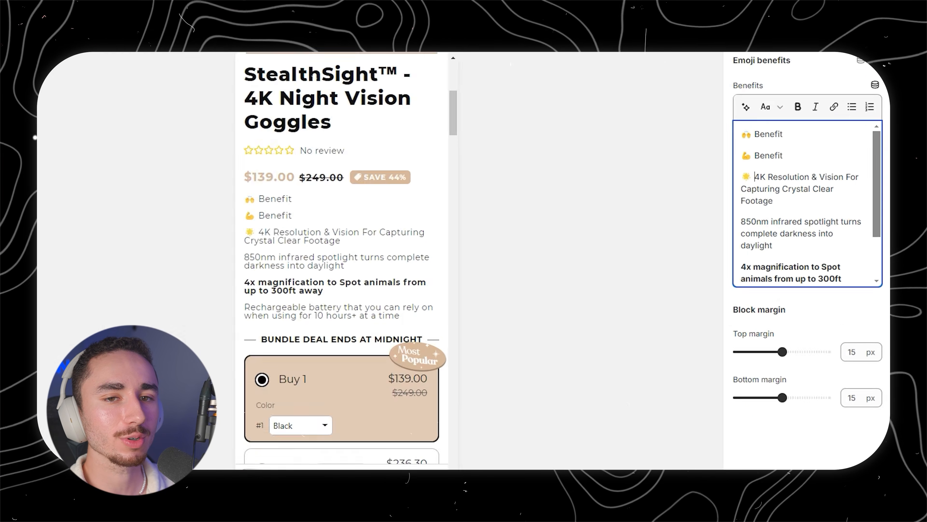
Step: Remove the placeholder emoji benefits and format the remaining benefit lines as a bulleted list
key(ctrl+shift+Left)
key(ctrl+shift+Left)
key(ctrl+shift+Left)
key(ctrl+shift+Left)
key(ctrl+shift+Left)
key(BackSpace)
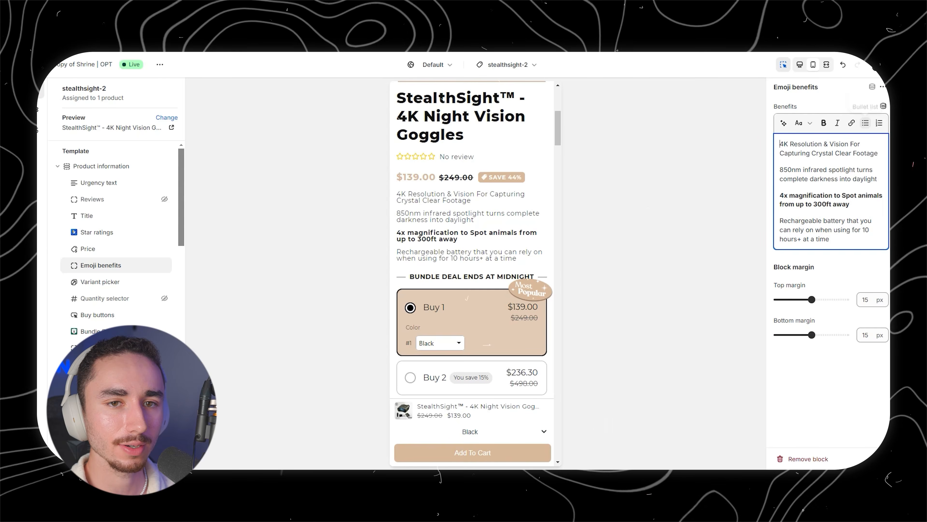
click(865, 123)
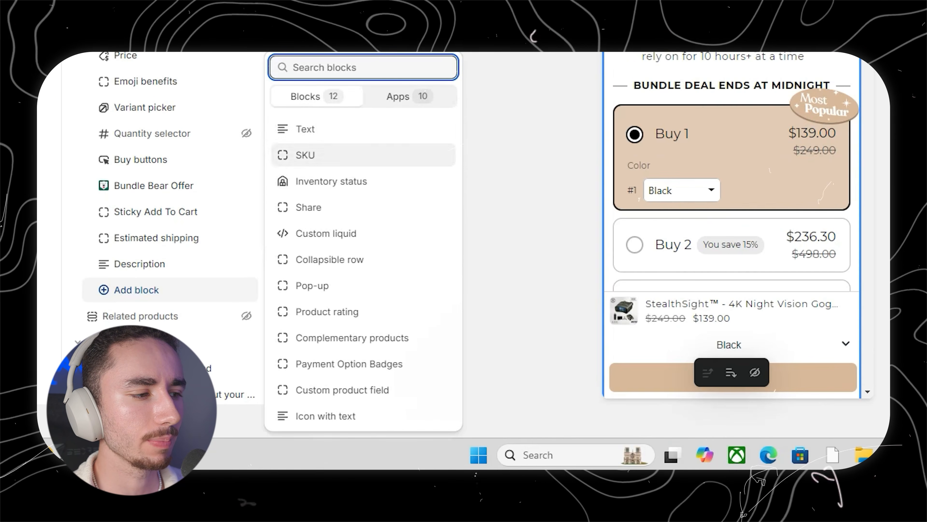
Step: Add a Text block to the product information section and move it up to the Emoji benefits block
click(304, 129)
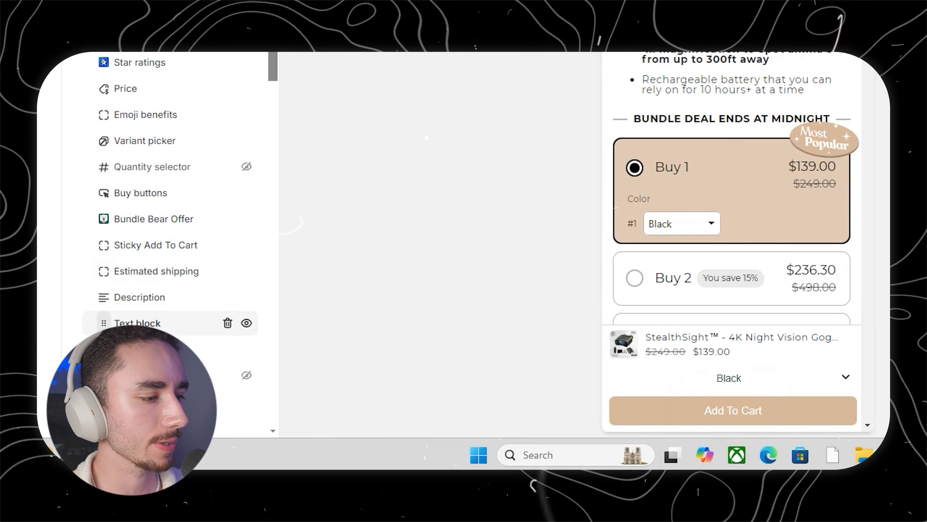
drag(104, 323, 103, 114)
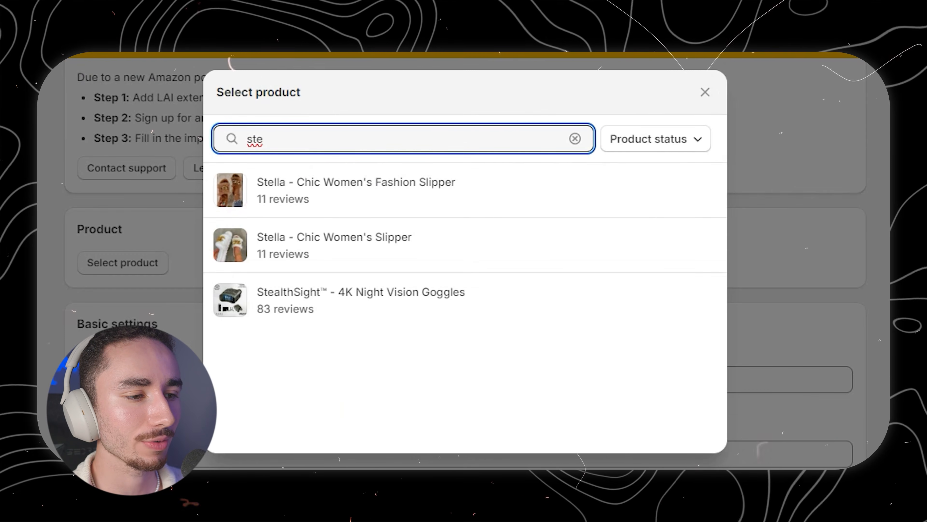
Step: In the review importer, select StealthSight™ - 4K Night Vision Goggles, paste the Amazon product link and limit the import to reviews containing photos
click(366, 300)
double_click(212, 360)
triple_click(211, 360)
key(ctrl+v)
click(464, 398)
scroll(463, 292, down, 3)
double_click(95, 240)
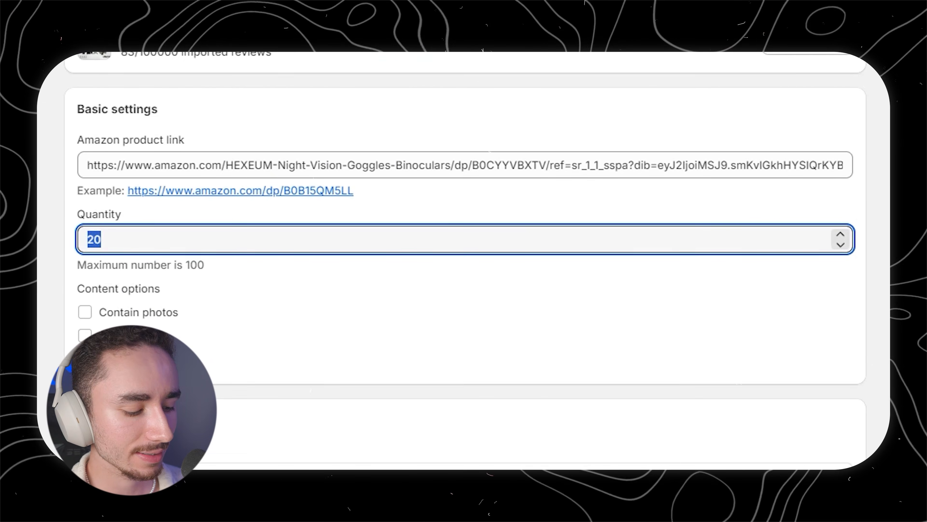
click(85, 312)
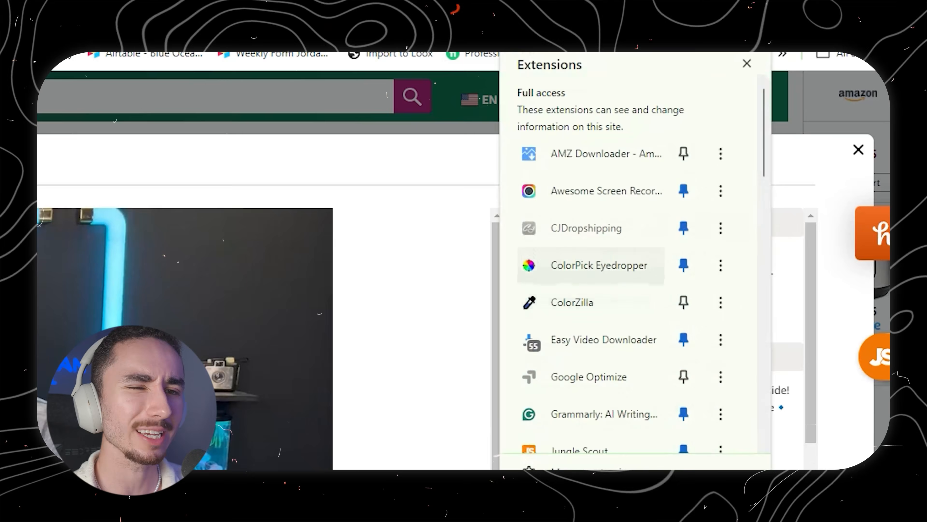
Step: Look through the installed browser extensions over the Amazon video for a downloader
scroll(621, 292, down, 10)
scroll(620, 292, up, 3)
key(Escape)
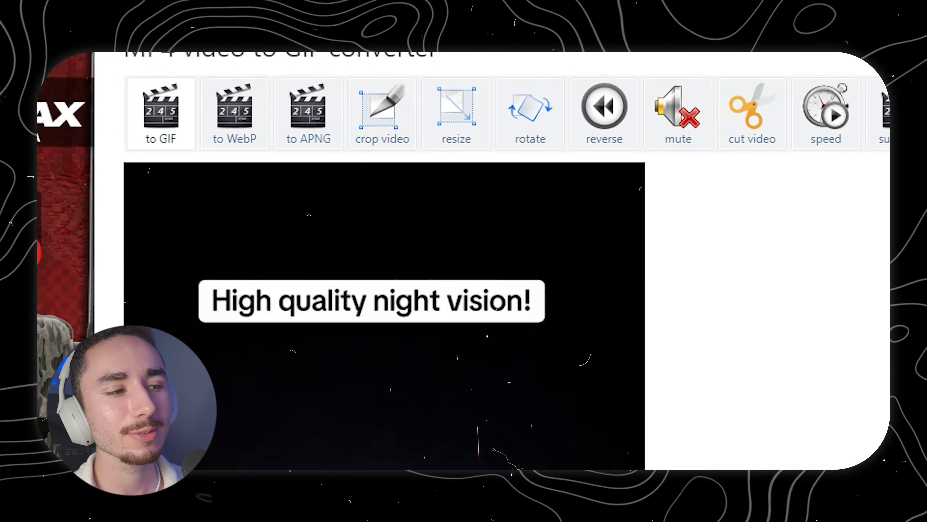
Step: Preview the night vision video in the MP4 to GIF converter from about 0:38 to find footage to convert
scroll(463, 278, down, 5)
click(426, 249)
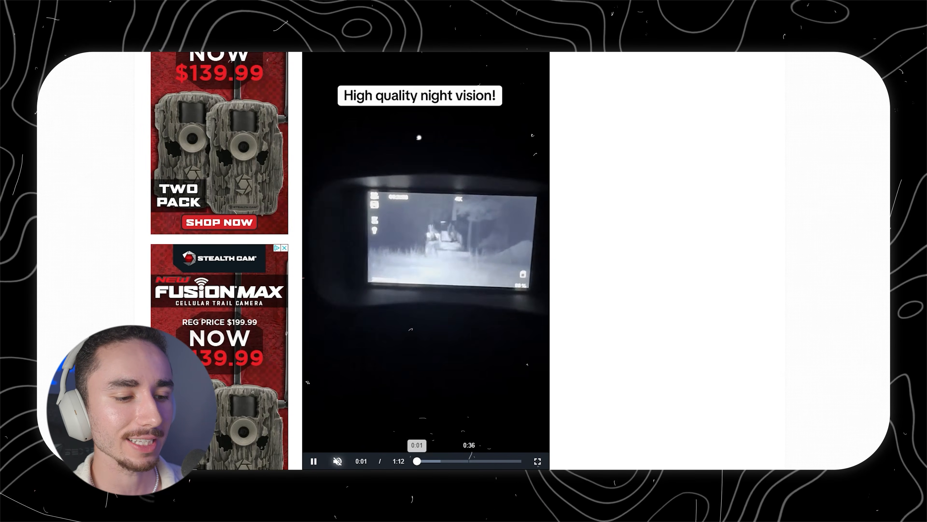
click(471, 461)
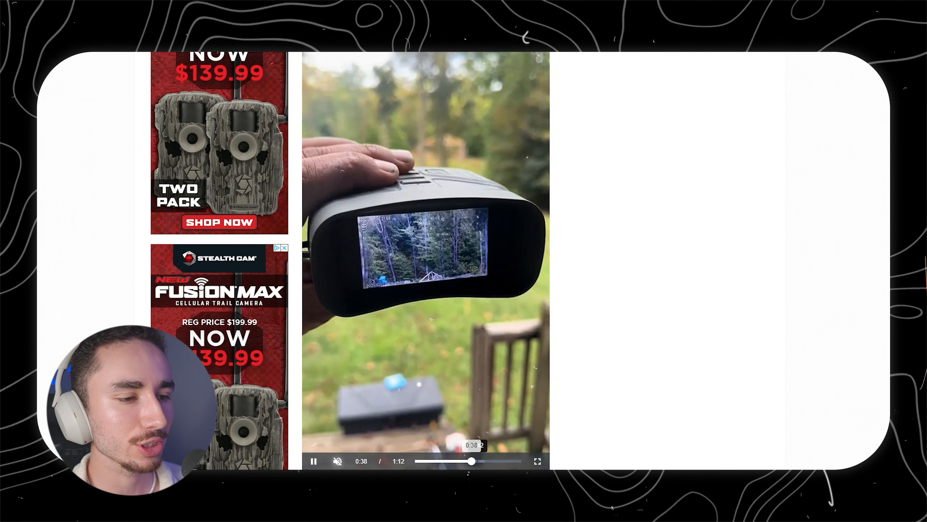
scroll(426, 256, down, 1)
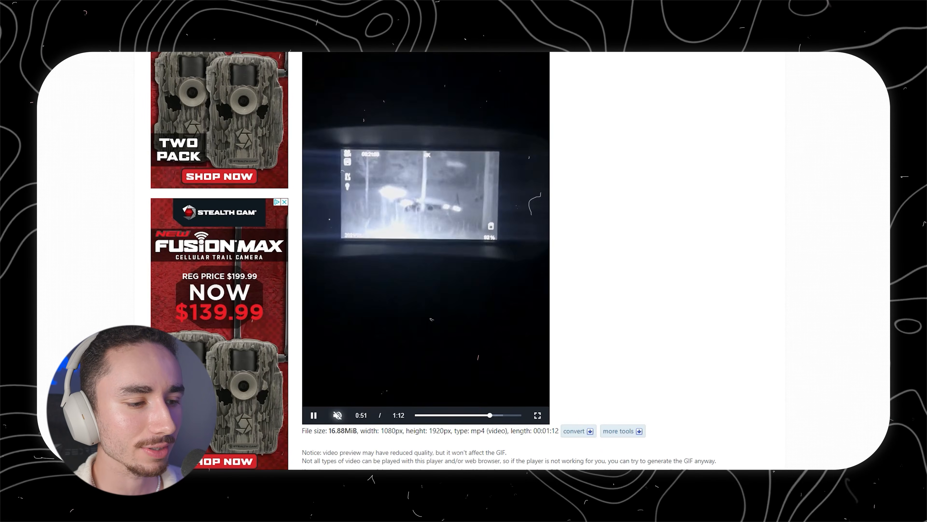
scroll(464, 255, down, 2)
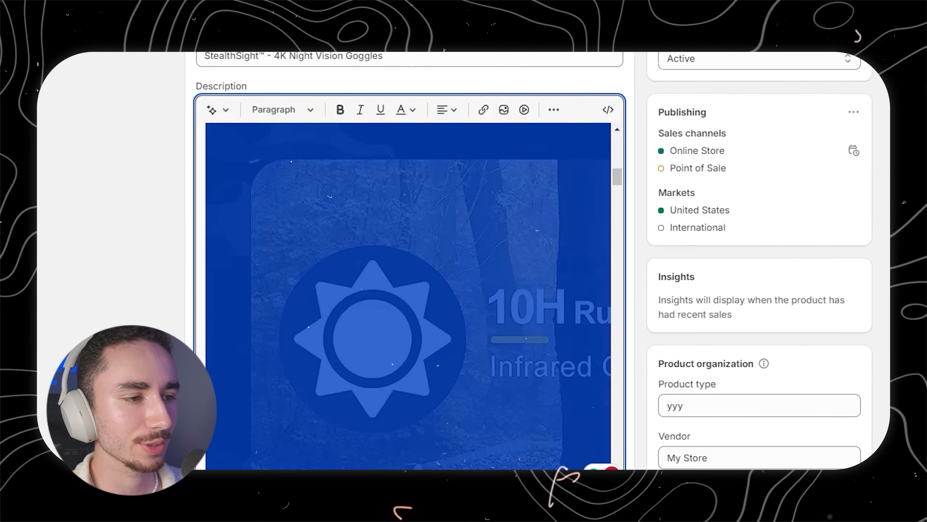
Step: Replace the entire goggles product description with the copied StealthSight sales text
key(BackSpace)
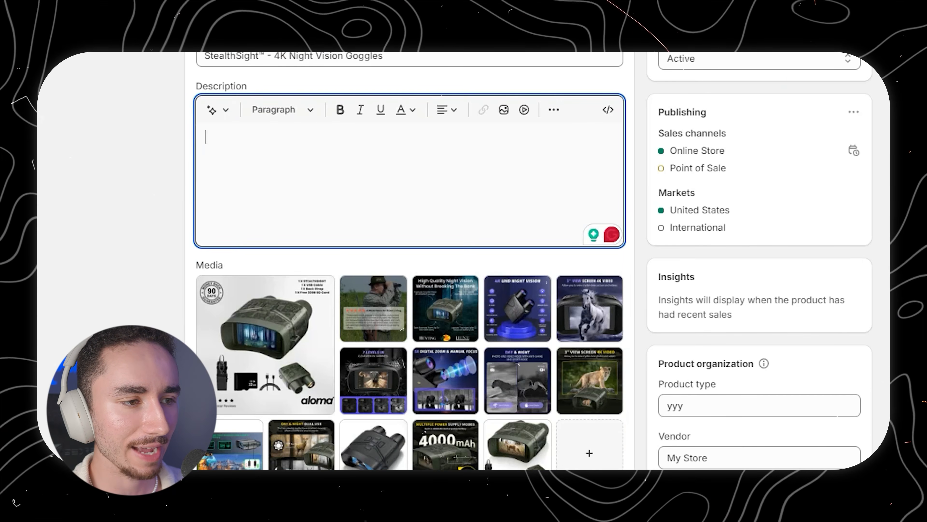
key(ctrl+v)
scroll(405, 292, up, 10)
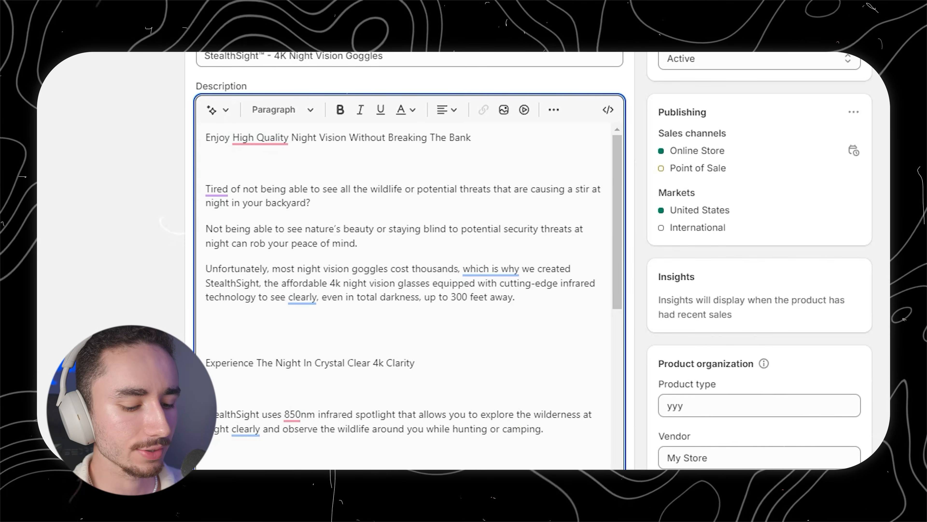
Step: Format "Enjoy High Quality Night Vision Without Breaking The Bank" as Heading 1 and "Experience The Night In Crystal Clear 4k Clarity" as Heading 2
triple_click(260, 137)
click(281, 110)
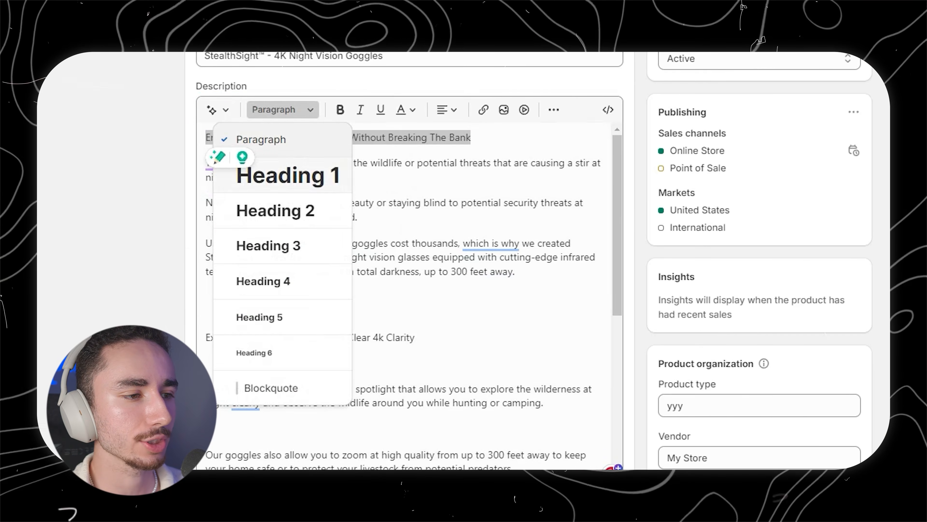
click(285, 175)
triple_click(311, 369)
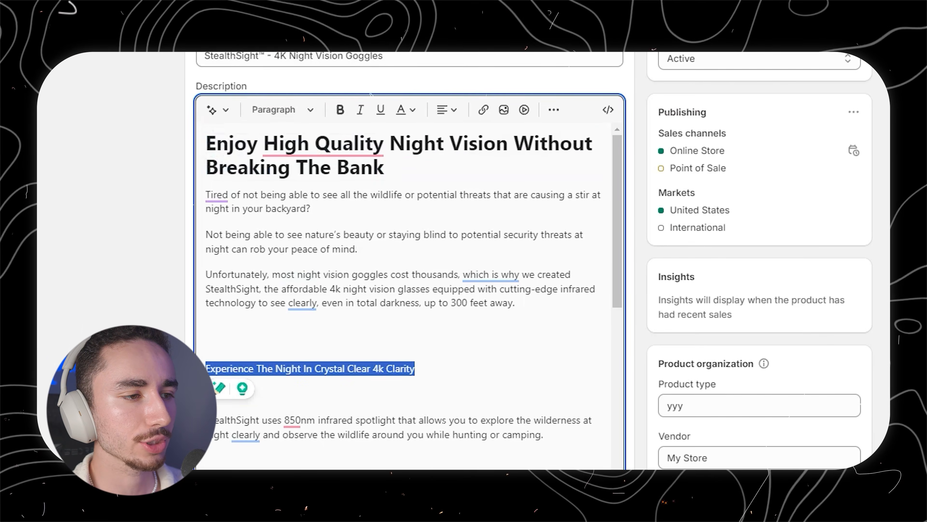
click(281, 110)
click(275, 209)
Step: Insert the ezgif-5-43cd2d10f0 GIF above the "Experience The Night In Crystal Clear 4k Clarity" heading in the description
click(206, 342)
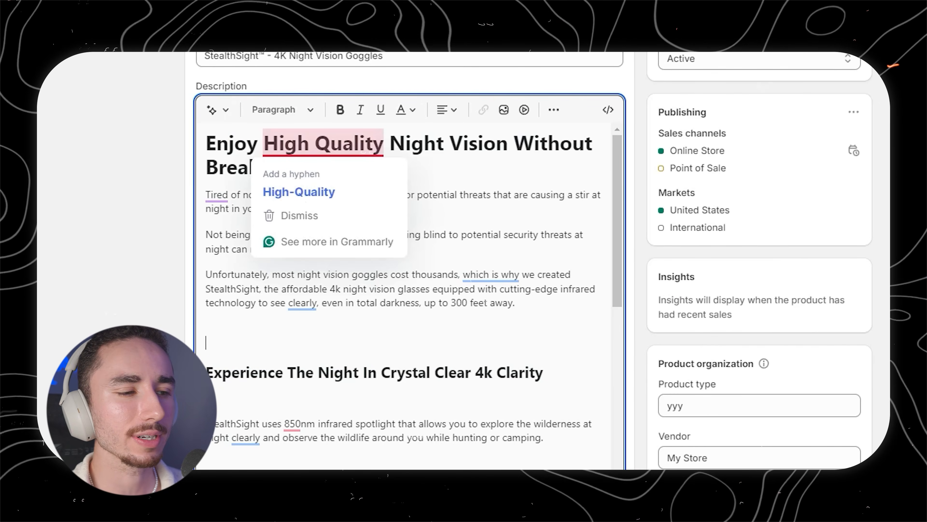
click(504, 110)
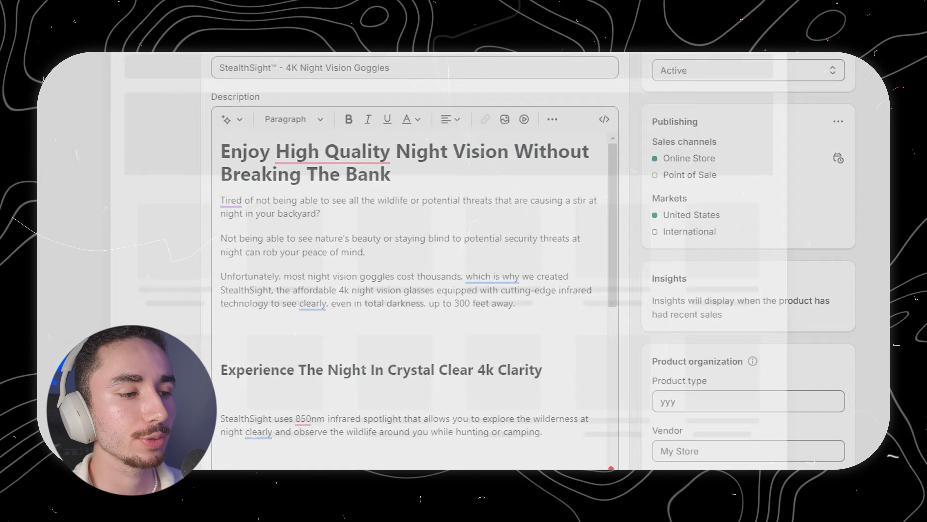
click(332, 269)
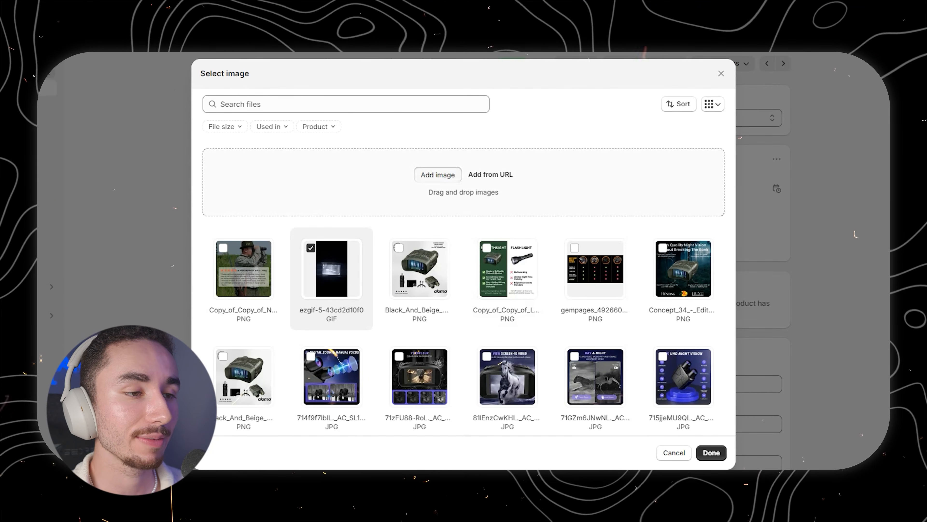
click(438, 174)
click(419, 223)
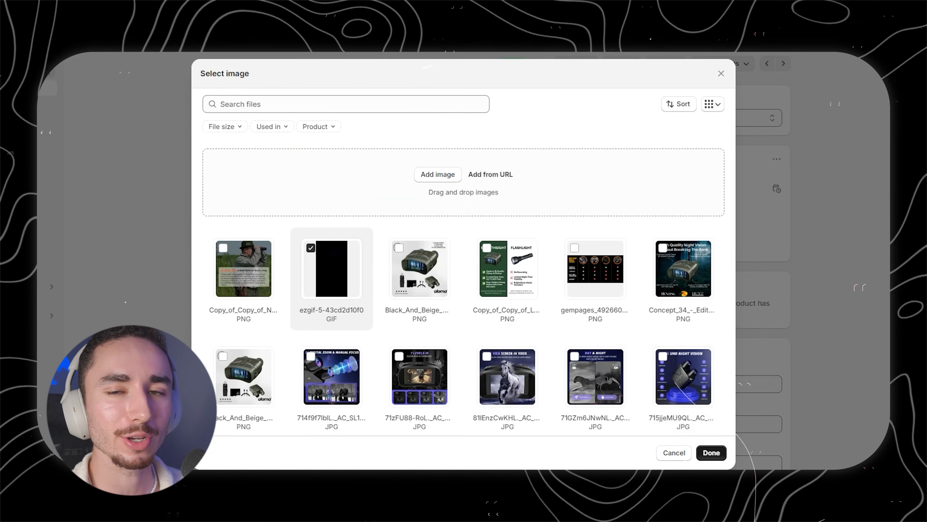
click(711, 453)
click(438, 300)
scroll(439, 300, up, 9)
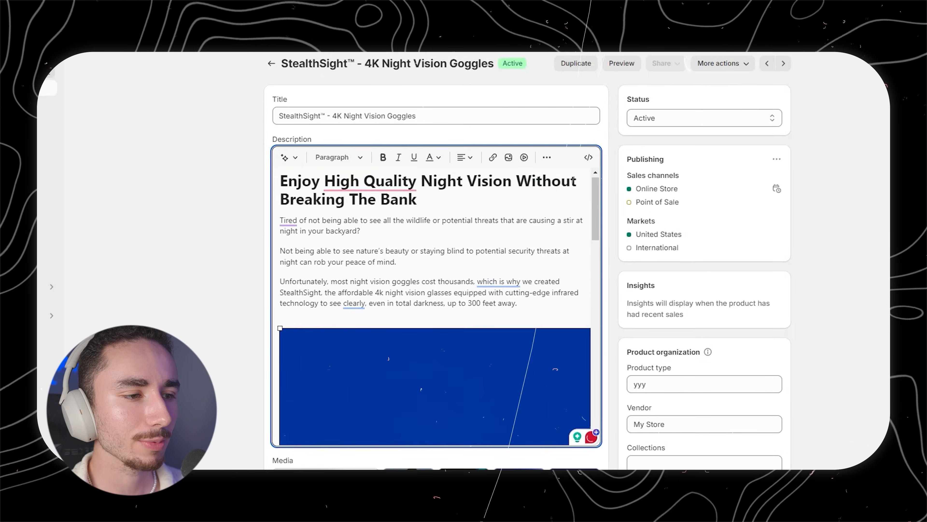
Step: Shrink the inserted GIF in the description to a bit under half the text width
drag(280, 330, 477, 409)
scroll(477, 408, down, 4)
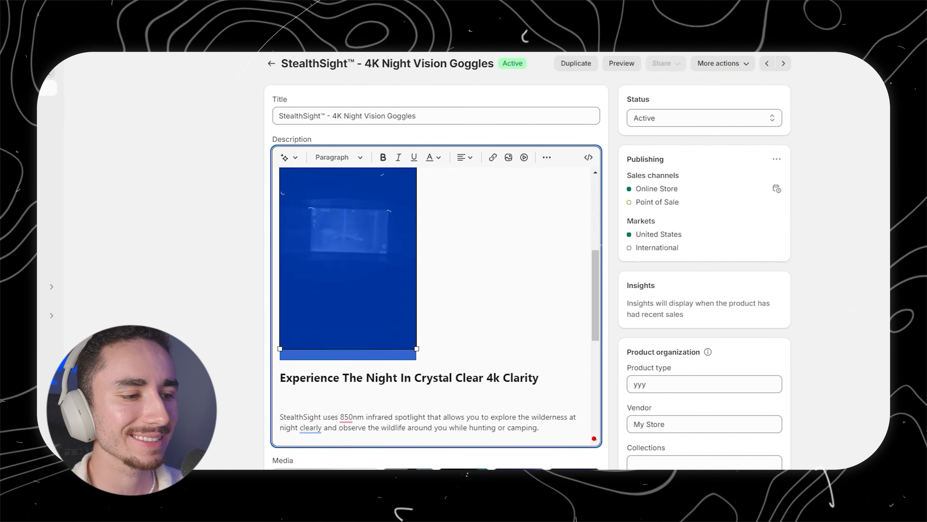
scroll(476, 409, up, 2)
scroll(477, 408, down, 1)
Step: Insert the StealthSight versus flashlight comparison PNG above "Fully Capture Every Moment Day Or Night" in the description and shrink it
scroll(435, 307, down, 6)
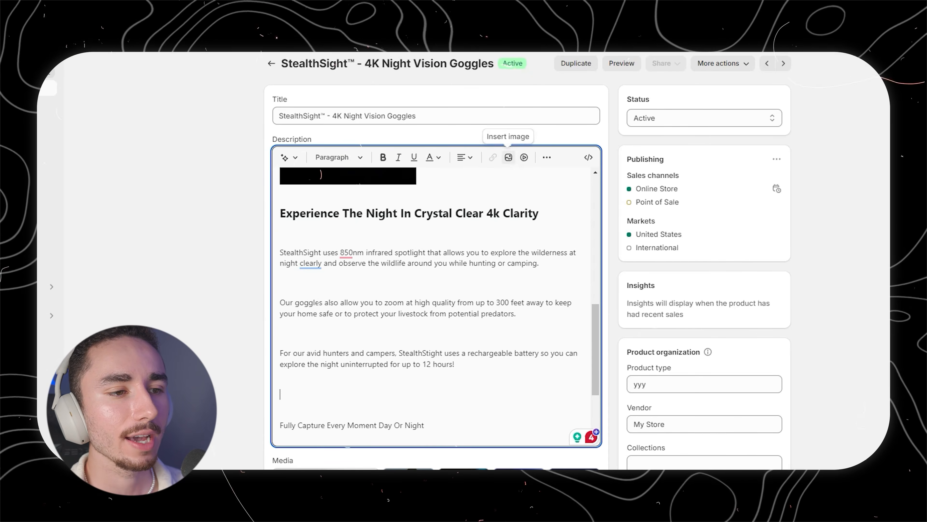
click(508, 157)
click(494, 266)
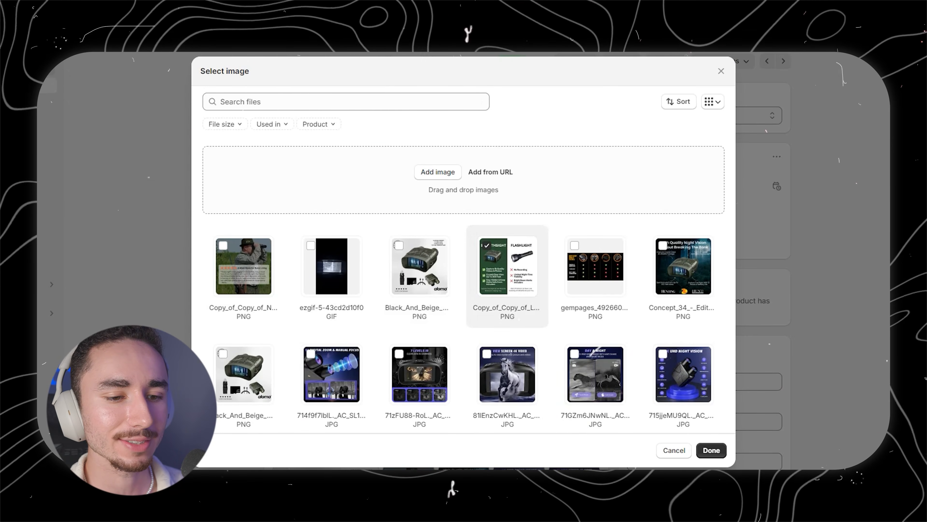
click(712, 451)
click(434, 292)
scroll(435, 292, down, 2)
scroll(434, 293, up, 2)
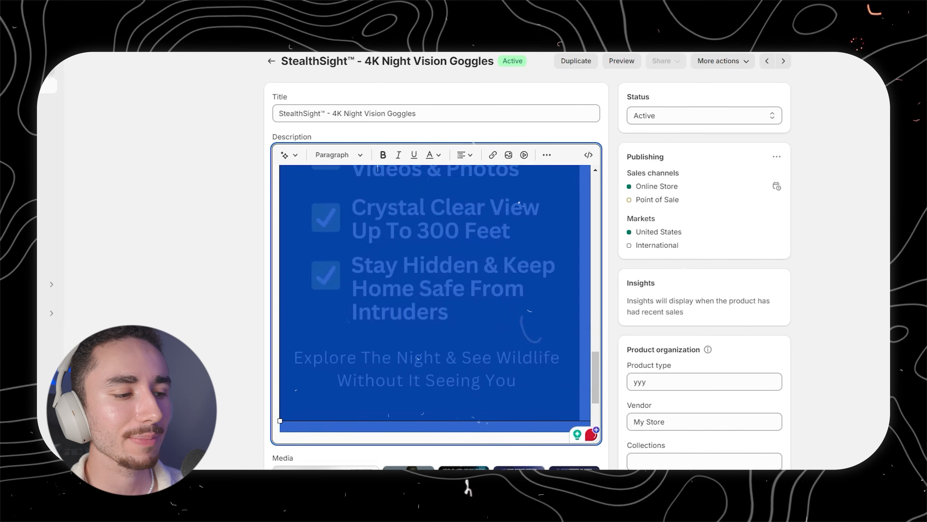
drag(280, 421, 464, 179)
scroll(466, 171, up, 5)
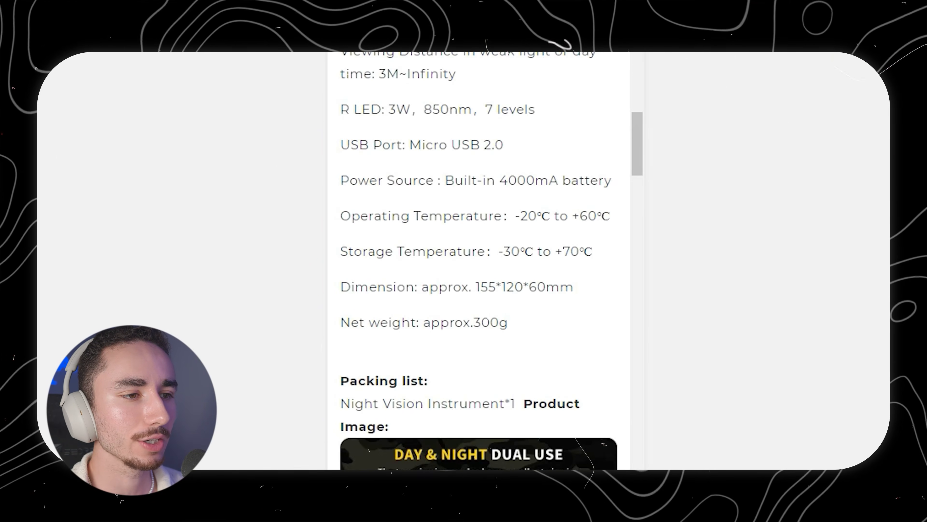
Step: Look over the specifications in the page preview, then switch to Canva and examine the customer review graphics on pages 2 and 3
scroll(478, 256, up, 10)
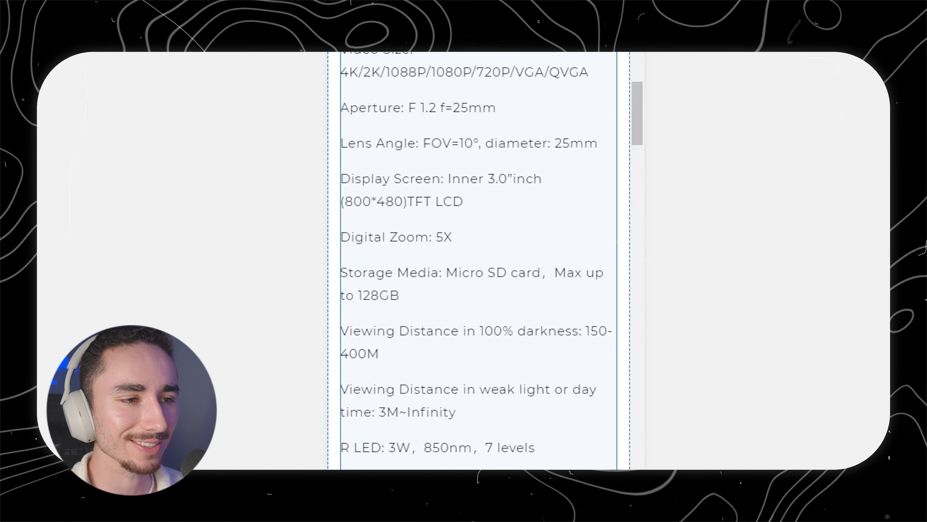
scroll(479, 256, up, 3)
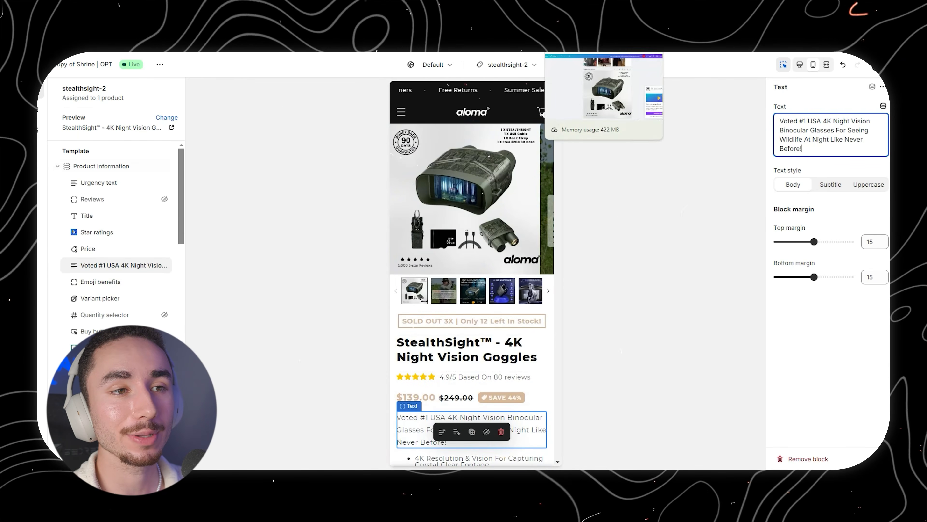
click(577, 9)
click(580, 178)
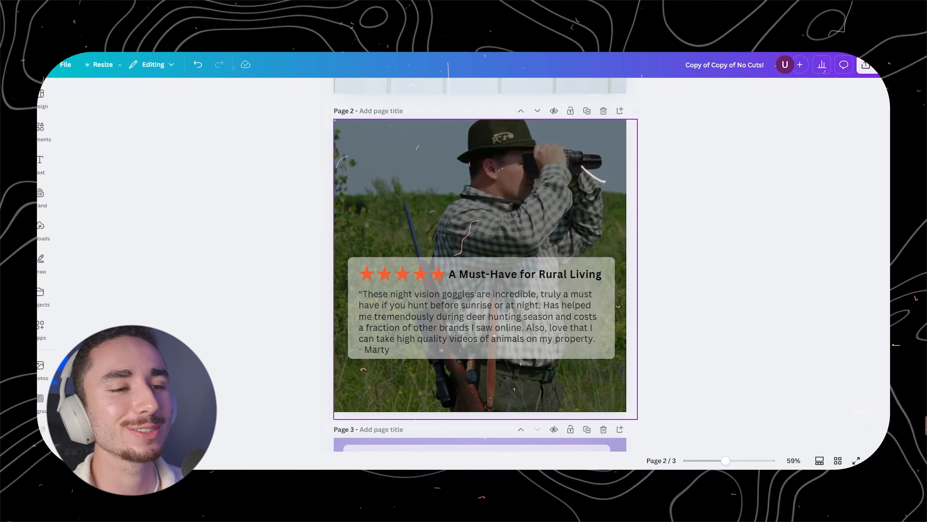
scroll(480, 266, down, 3)
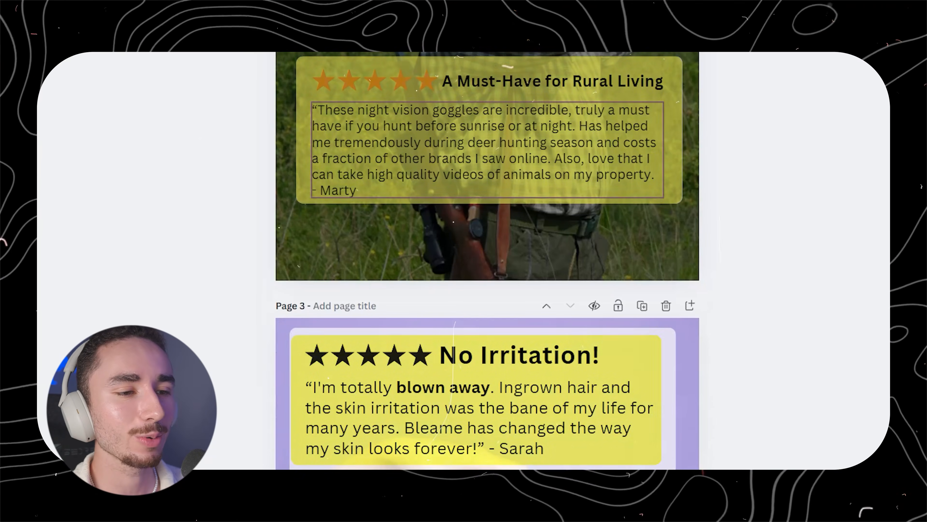
scroll(488, 234, up, 3)
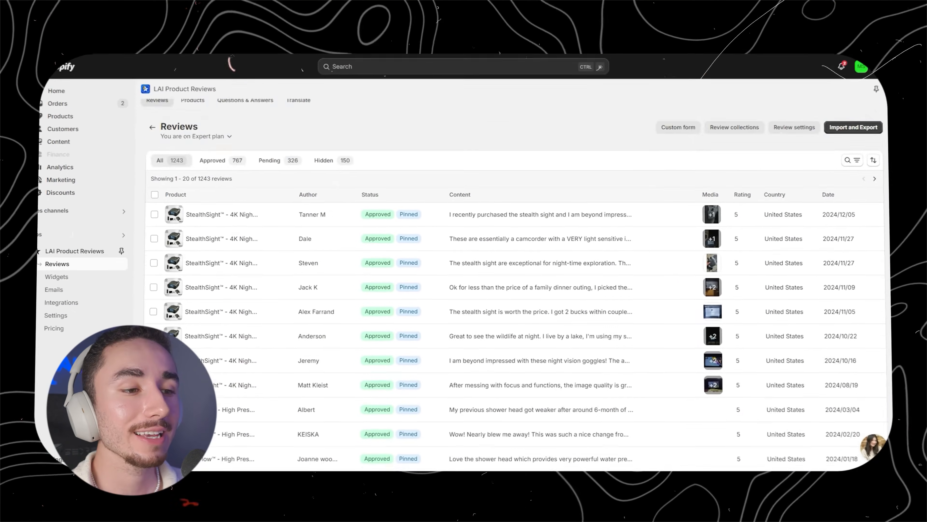
Step: Filter the StealthSight goggles reviews in LAI Product Reviews to 1, 2 and 3 stars and select all of them
scroll(511, 256, down, 2)
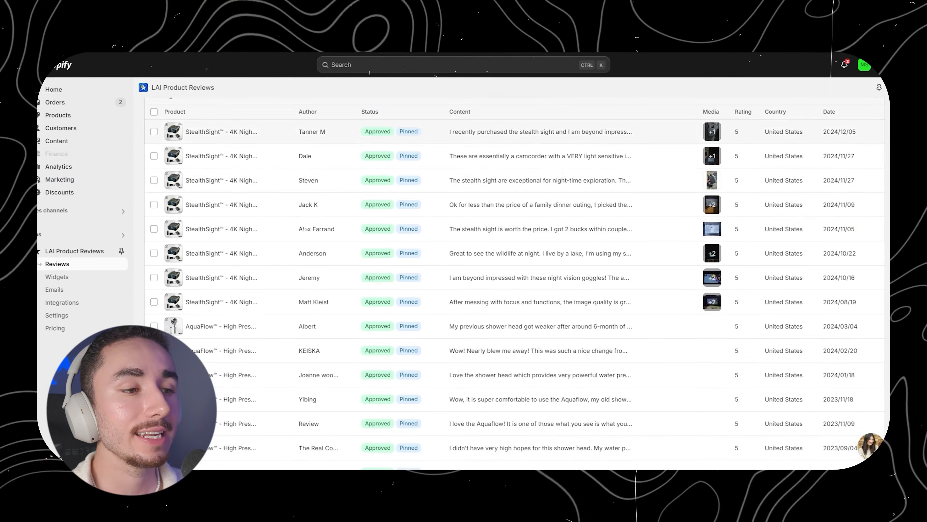
scroll(511, 281, down, 5)
scroll(511, 281, up, 10)
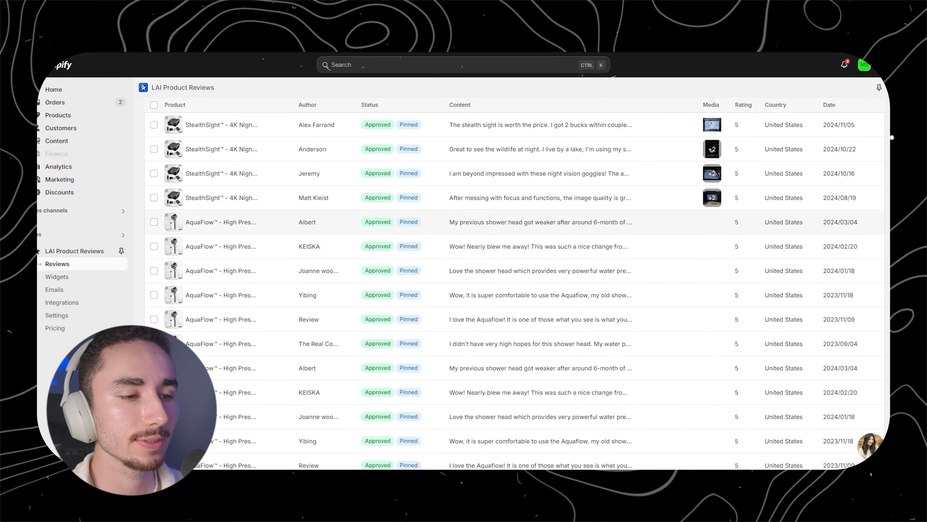
click(164, 187)
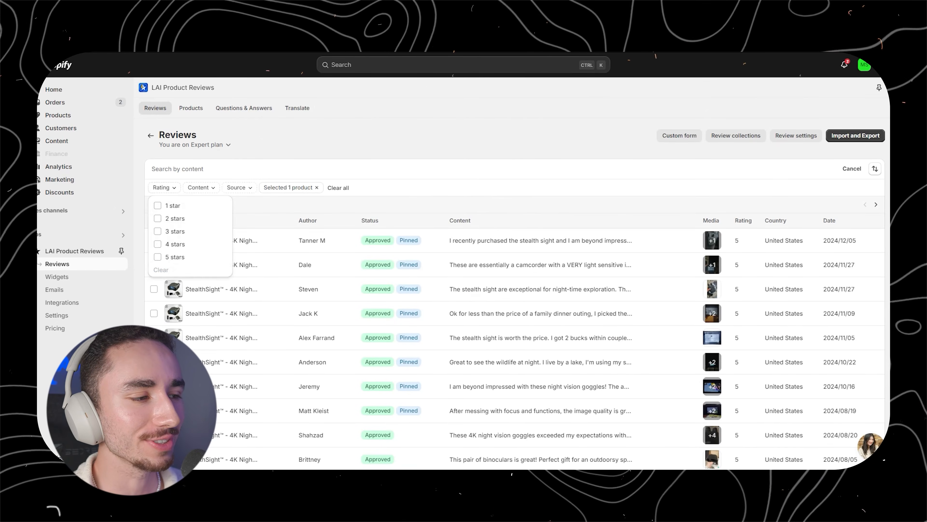
click(157, 205)
click(158, 218)
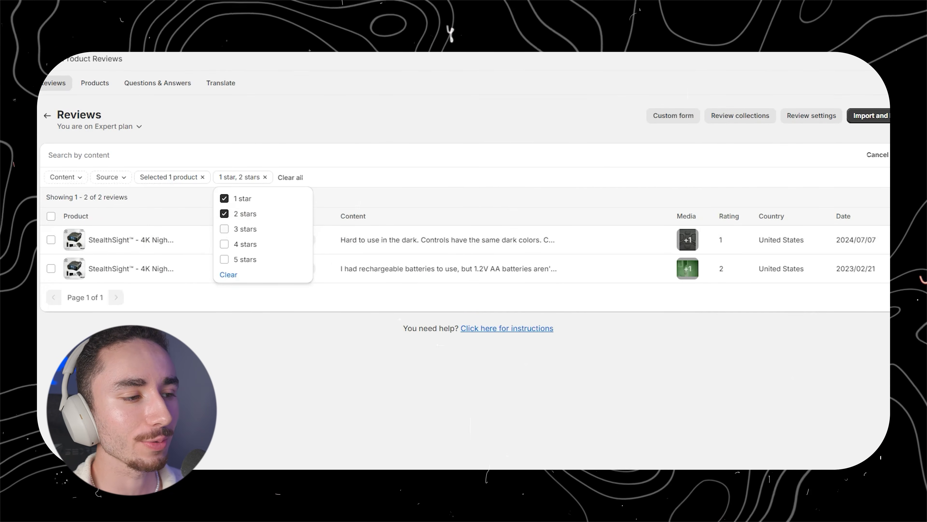
click(224, 229)
click(172, 197)
click(51, 216)
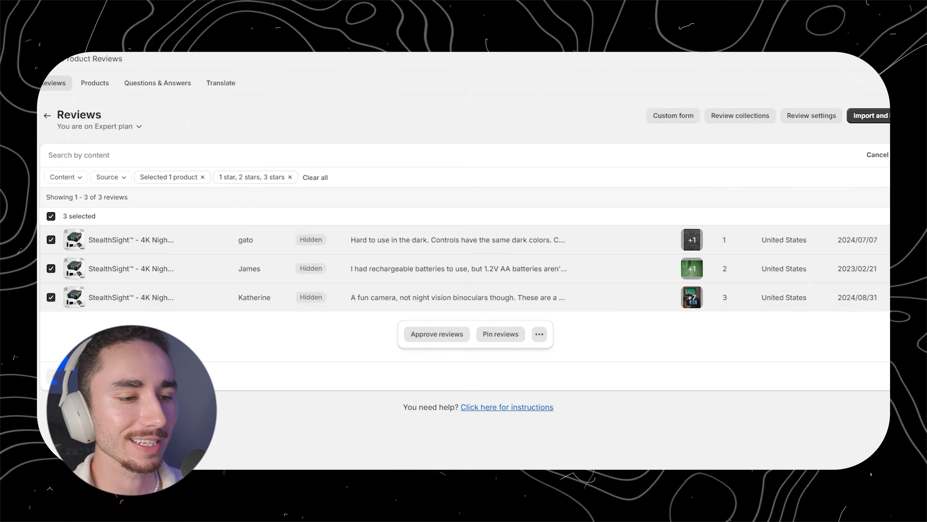
Step: Deselect the filtered reviews and look at the available source and content filter options
click(50, 216)
click(111, 178)
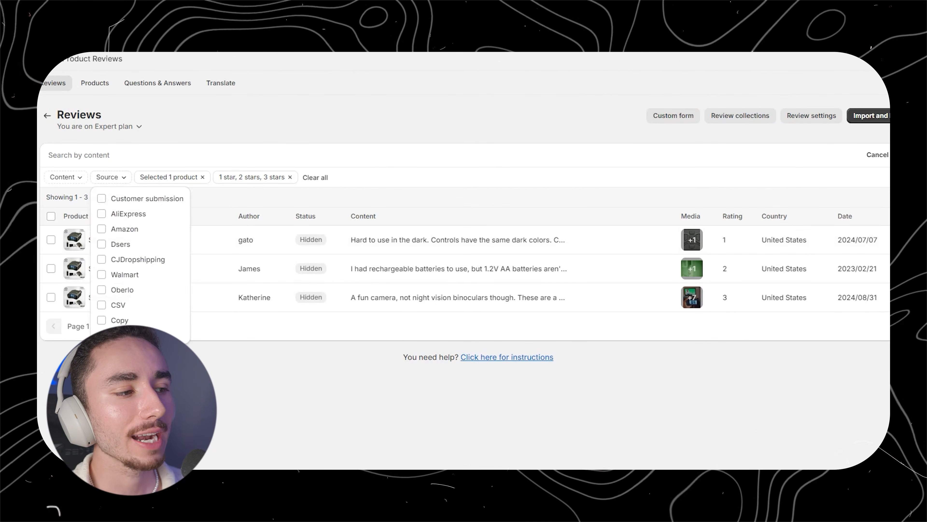
click(66, 177)
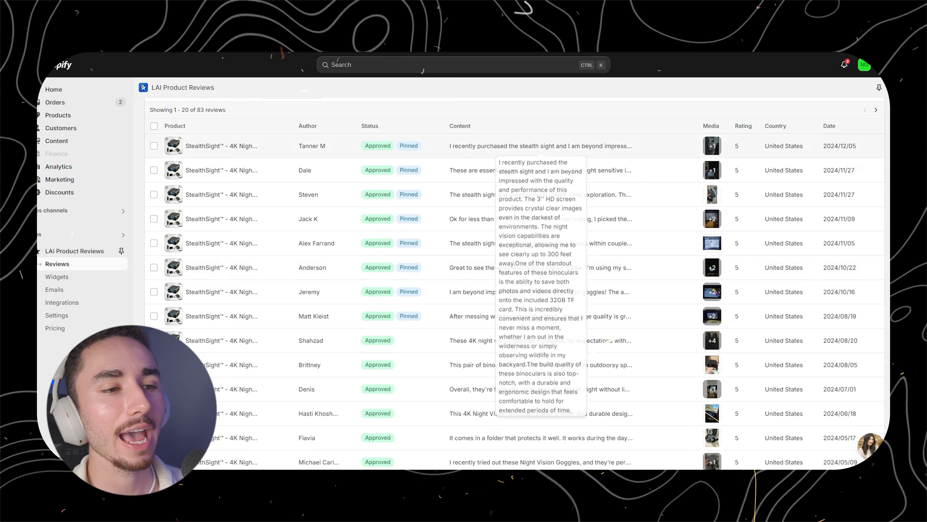
Step: Open the most recent pinned StealthSight review and examine its content and date
click(540, 146)
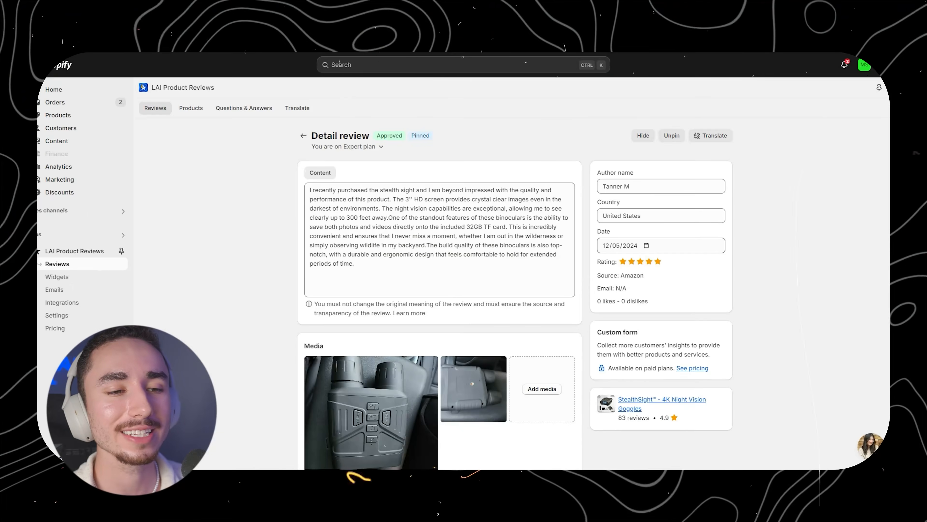
click(607, 245)
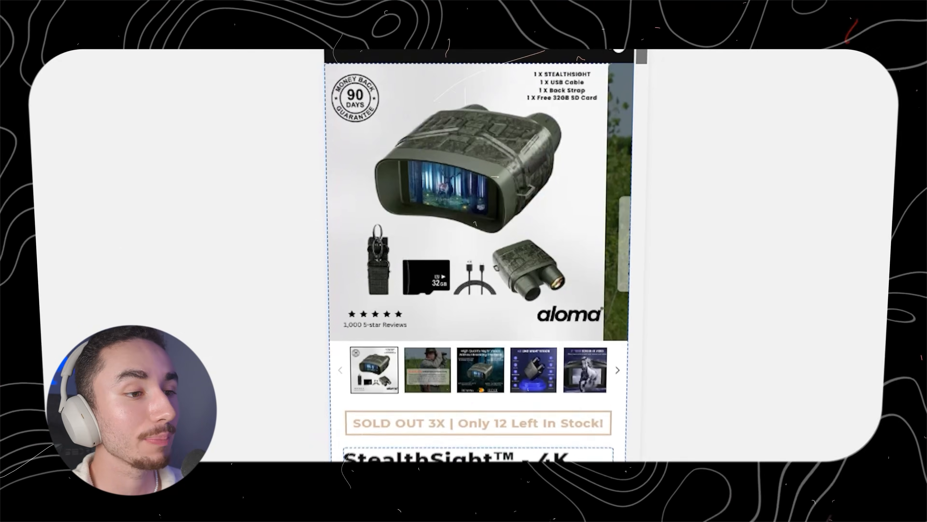
Step: Examine the goggles product page preview from the image gallery through the bundle offers to the end of the description
scroll(479, 256, down, 5)
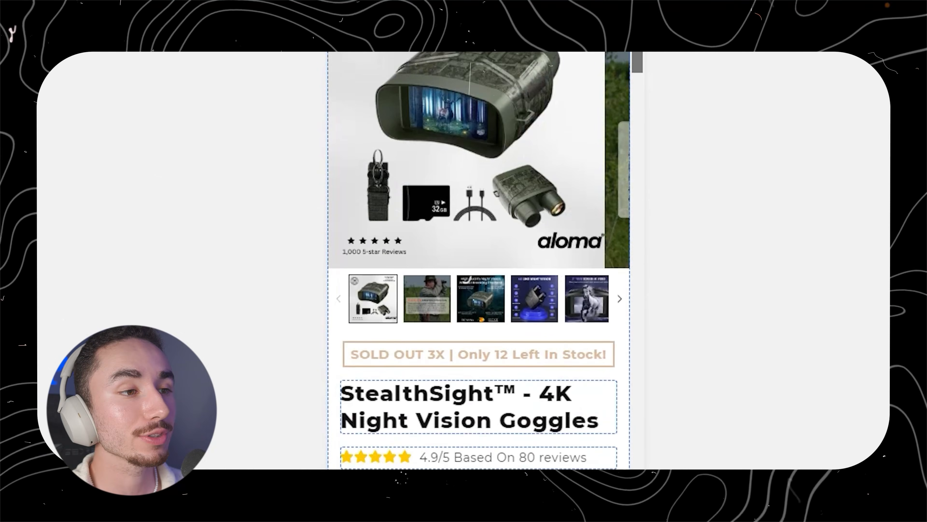
scroll(478, 255, down, 5)
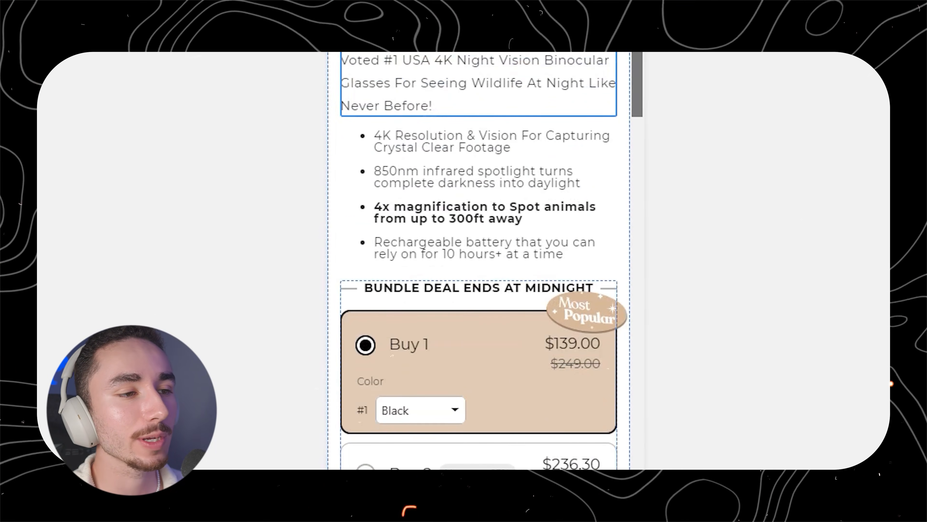
scroll(478, 255, down, 10)
scroll(479, 256, down, 3)
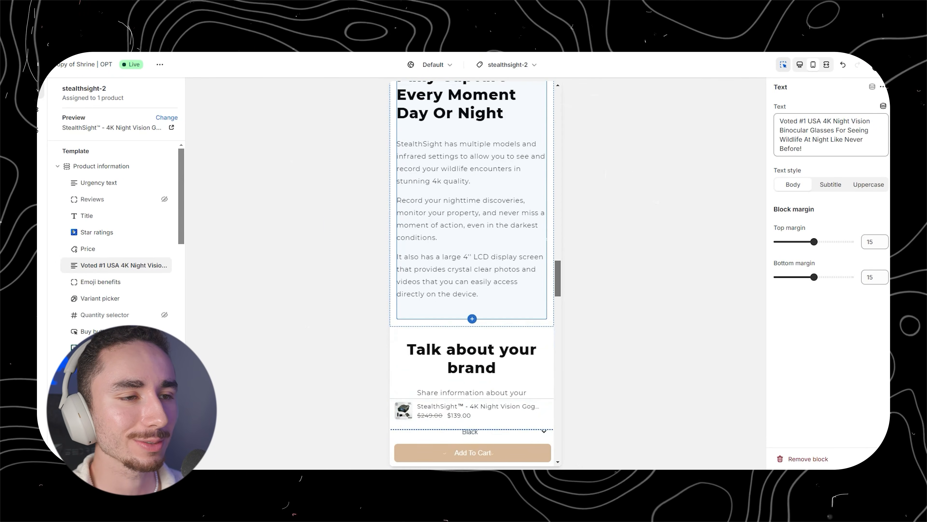
scroll(463, 321, up, 8)
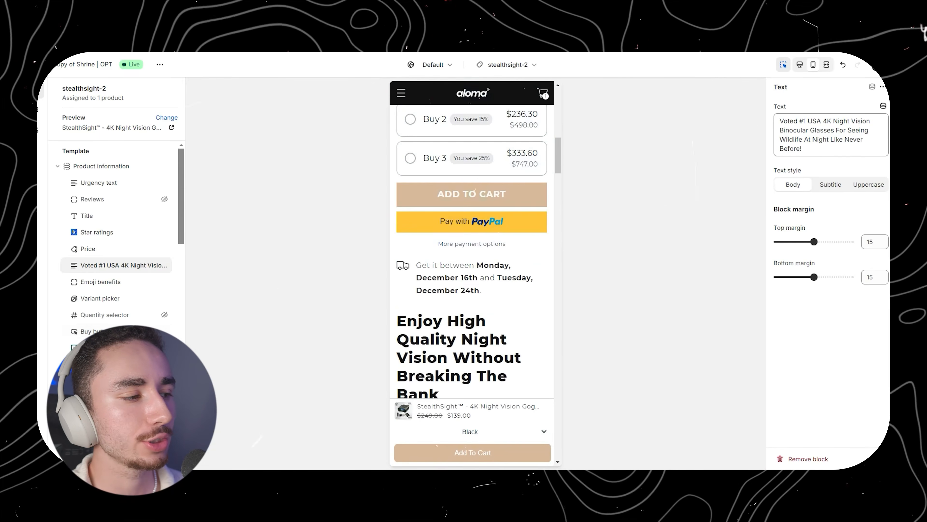
Step: Add the SS - Video Grid Socials section at the end of the stealthsight-2 template, below the collapsible content
scroll(120, 316, down, 15)
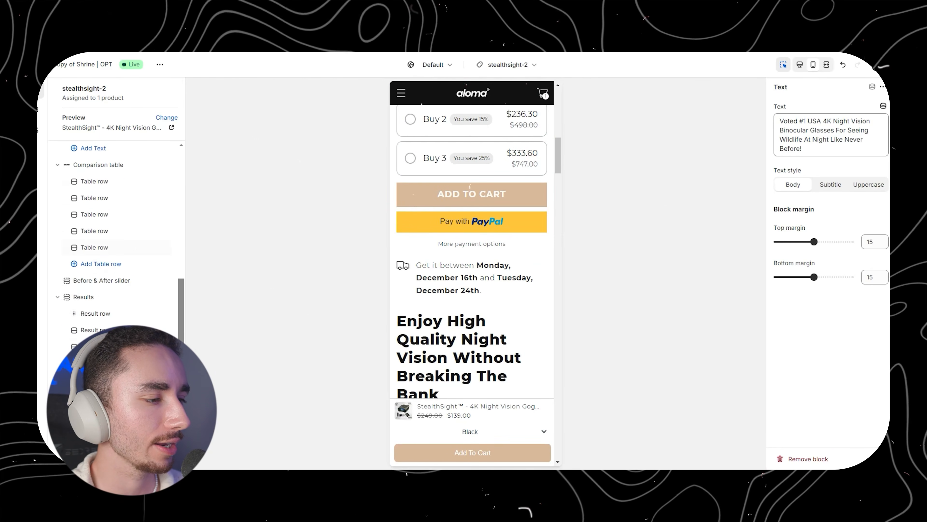
scroll(119, 317, down, 5)
click(90, 360)
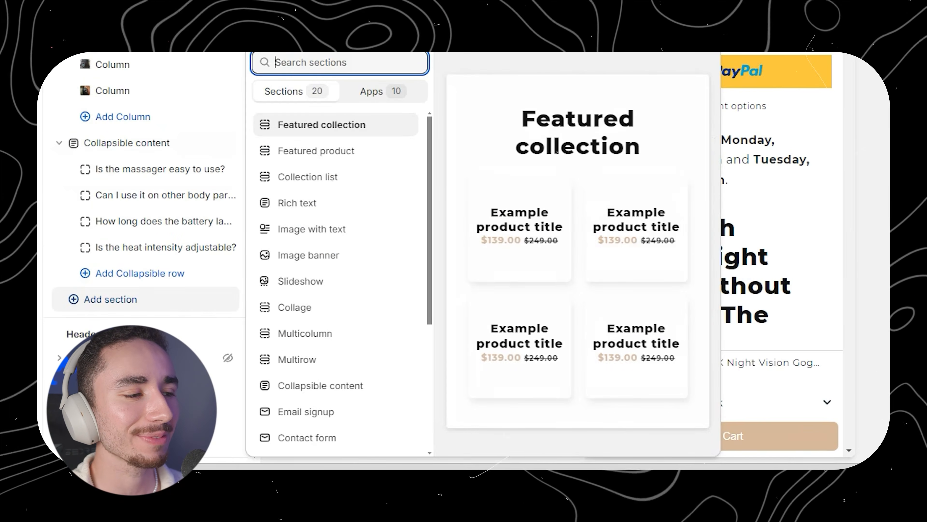
scroll(310, 229, down, 3)
click(306, 439)
scroll(336, 272, down, 15)
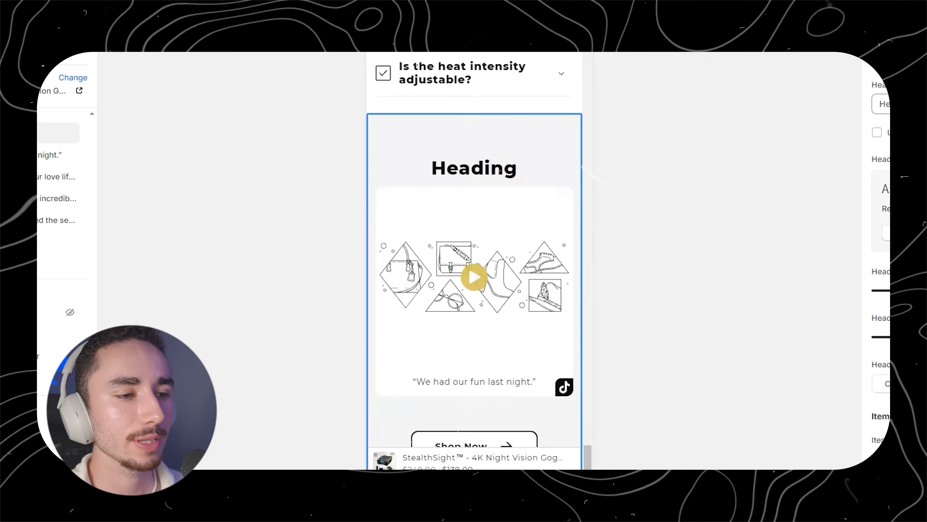
scroll(475, 261, down, 1)
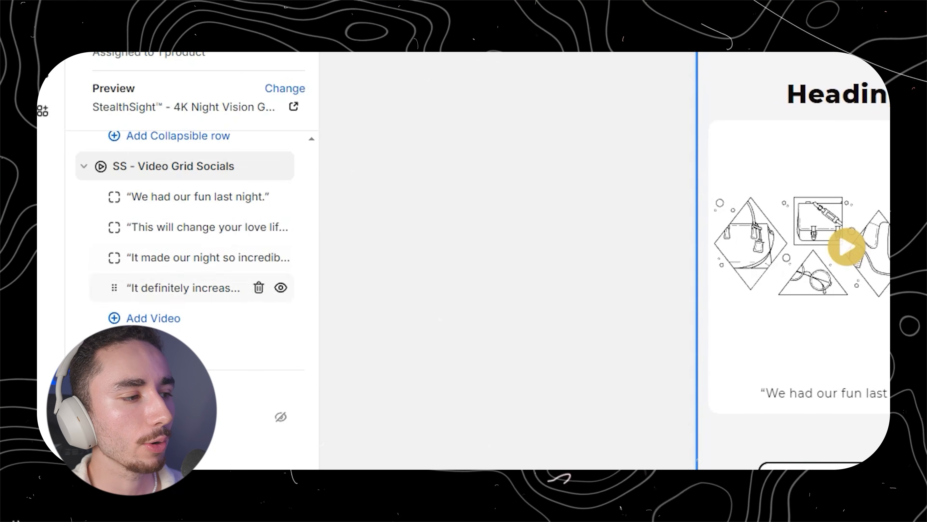
Step: Delete the fourth video block from the video grid and set the "We had our fun last night." video's icon type to None
click(259, 287)
click(190, 226)
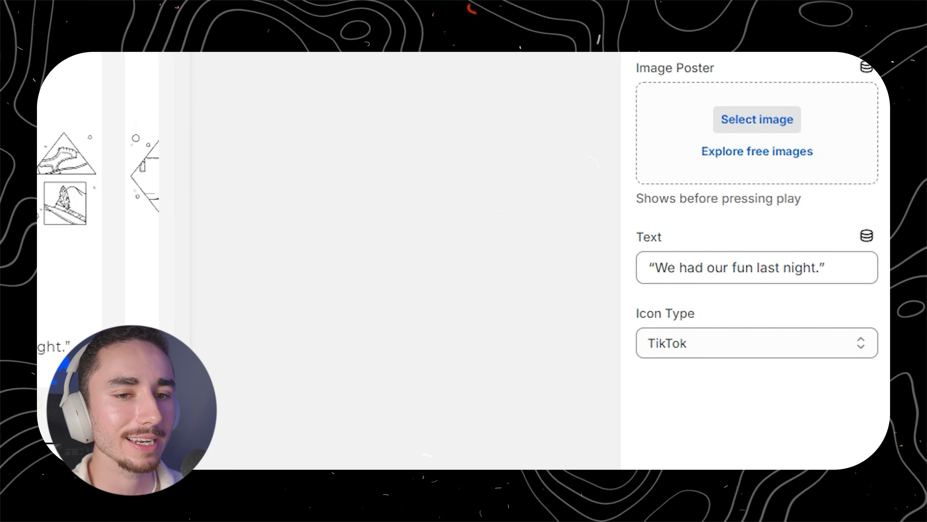
click(757, 343)
click(727, 440)
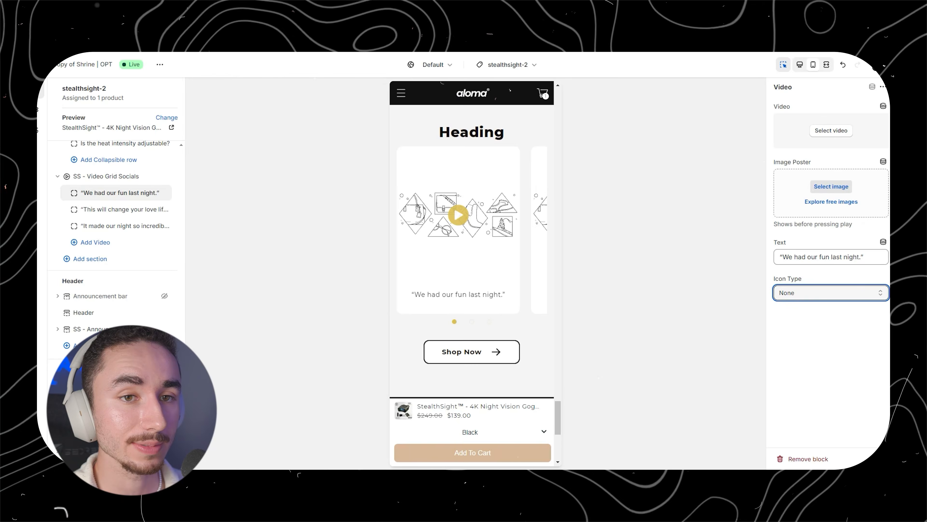
Step: Replace the placeholder heading of the SS - Video Grid Socials section and open its first video testimonial block
click(471, 132)
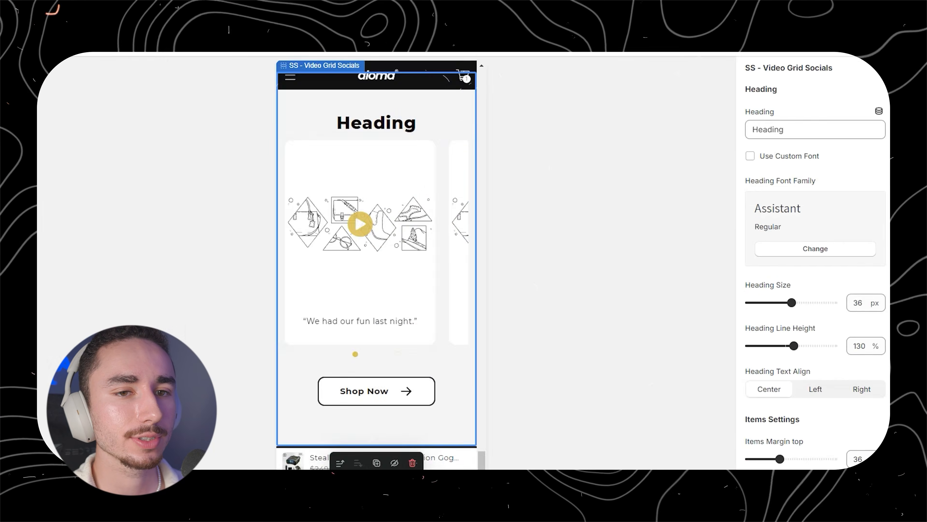
double_click(797, 137)
text(L)
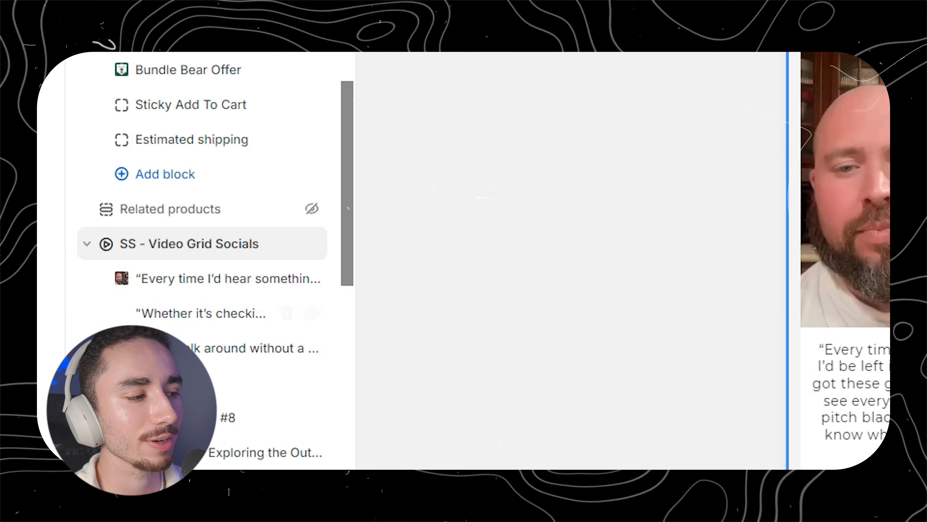
click(226, 279)
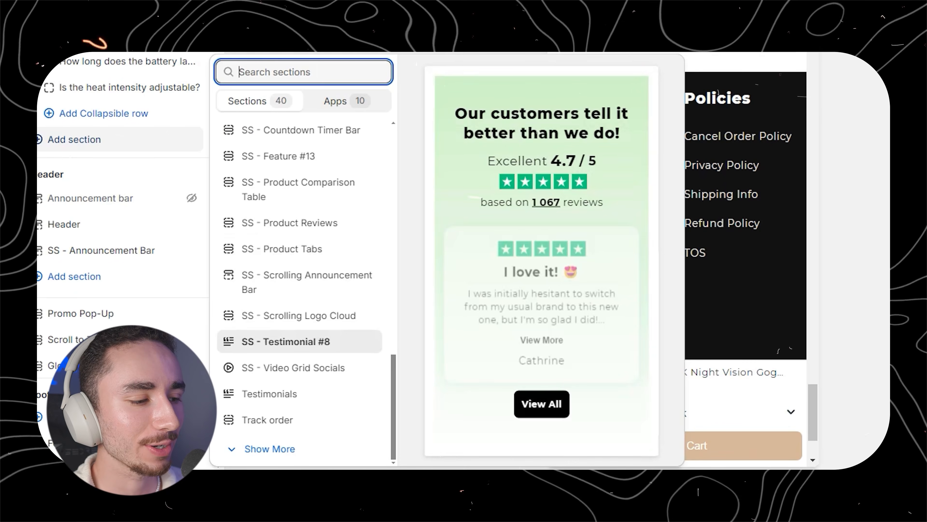
Step: Add the SS - Testimonial #8 section below the collapsible content and delete two of its "I love it!" slides
click(284, 341)
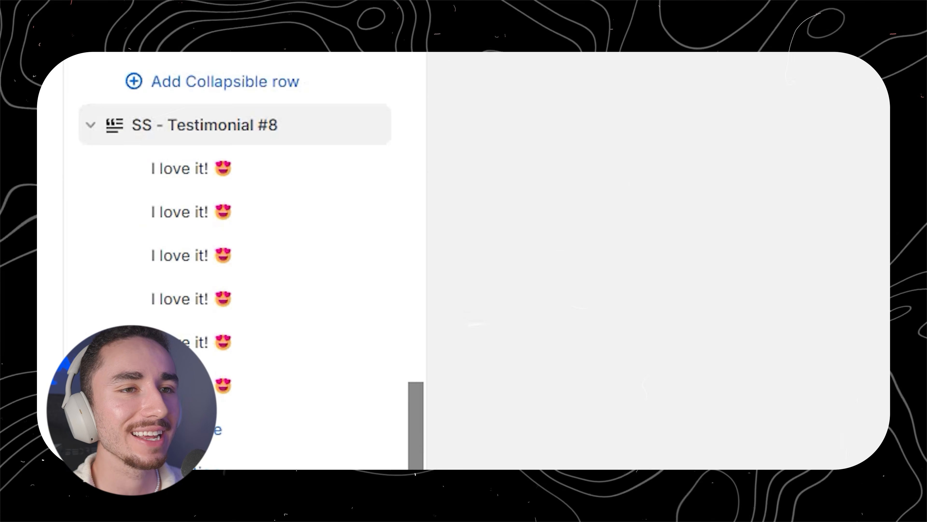
scroll(467, 155, down, 5)
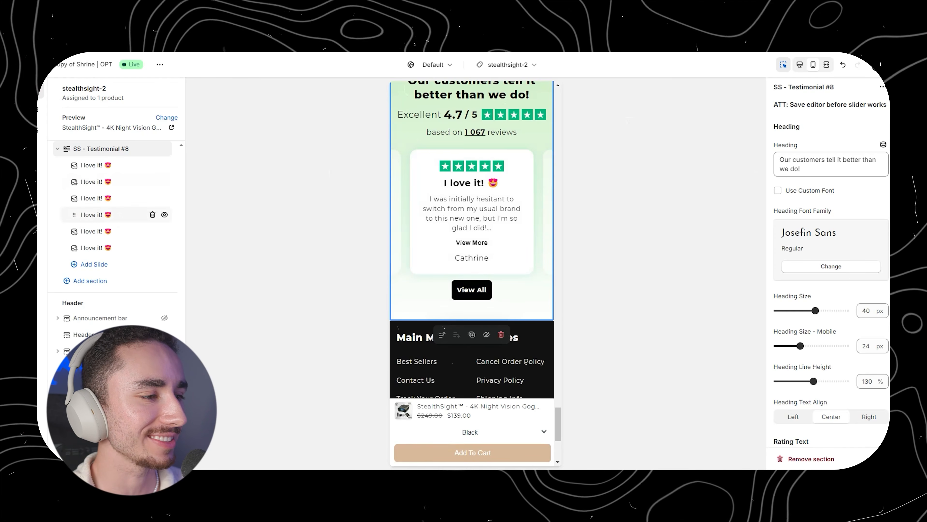
click(152, 215)
click(152, 215)
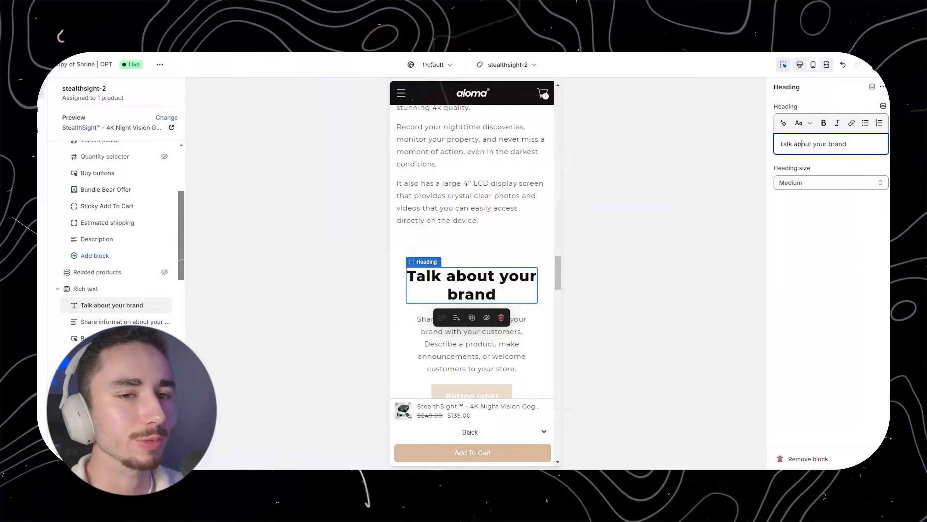
Step: Title the rich text section "90 Day Money Back Guarantee" in Small heading size and replace its text with the StealthSight 90-day no-questions-asked refund promise
key(ctrl+a)
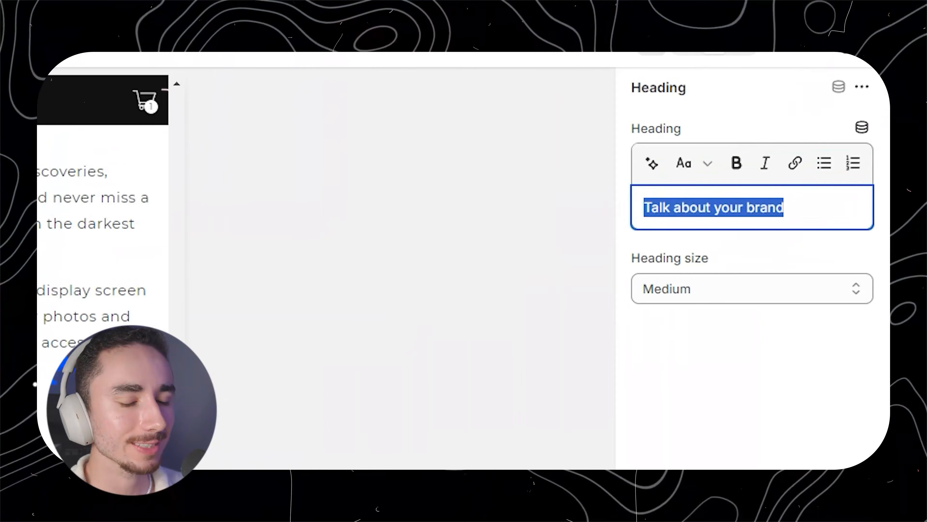
text(90 Day Money Back Guarantee)
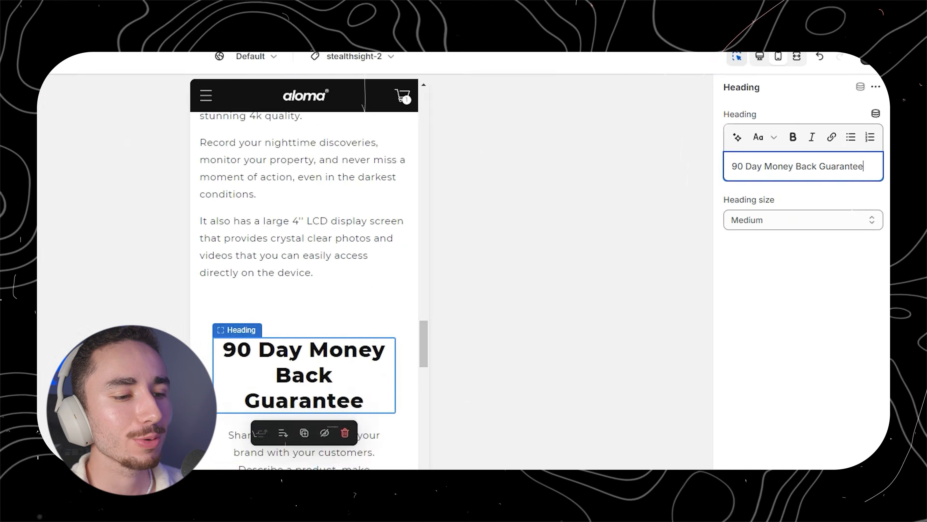
click(473, 365)
double_click(826, 162)
key(ctrl+a)
text(If you don’t experience crystal-clear vision in total darkness, and absolutely love StealthSight within 90 days, we’ll give you your money back—no questions asked.)
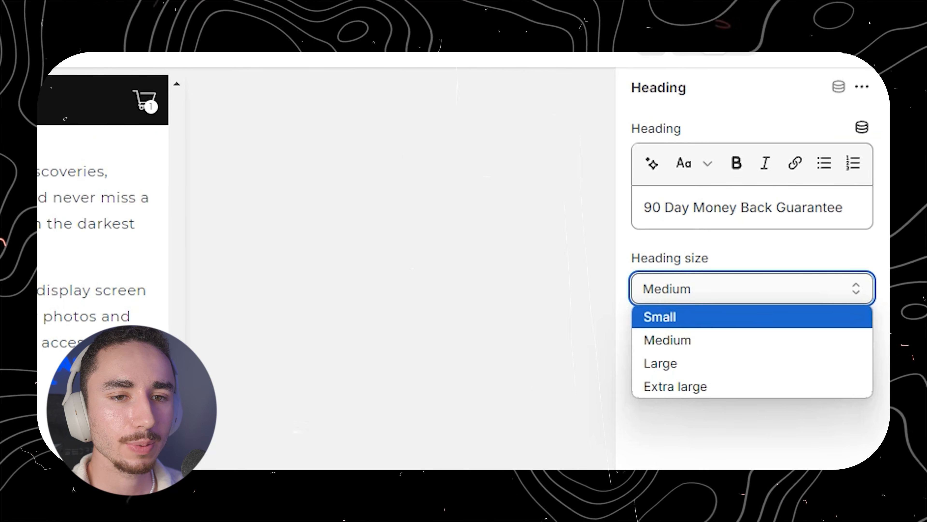
click(788, 200)
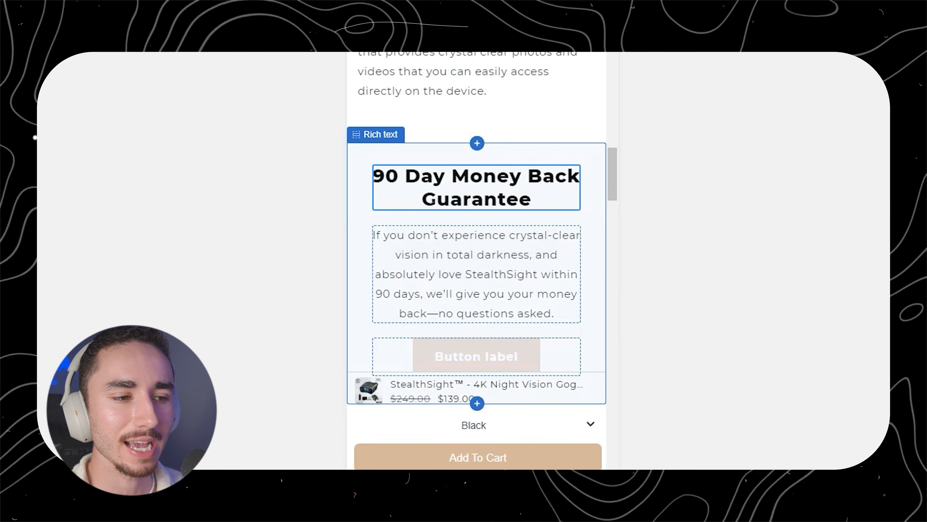
Step: Hide the placeholder button block below the guarantee text in the rich text section
scroll(477, 274, down, 1)
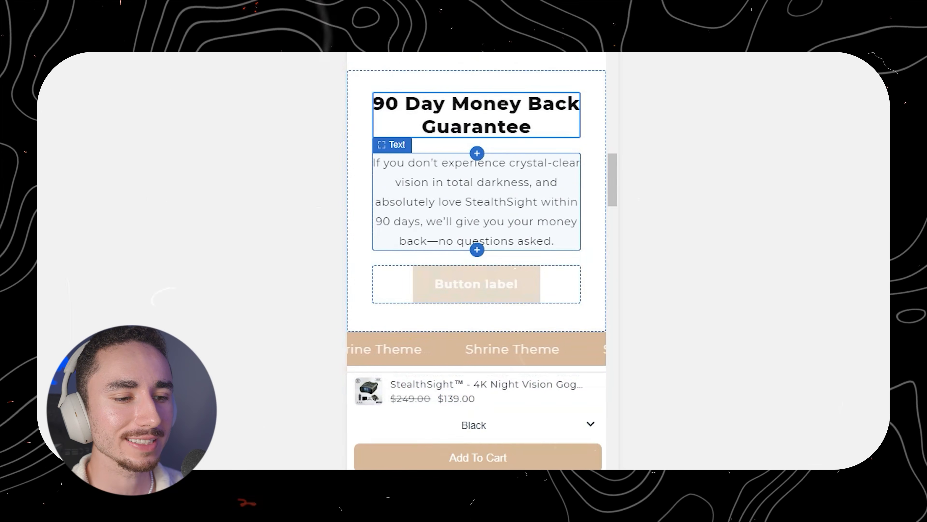
click(477, 284)
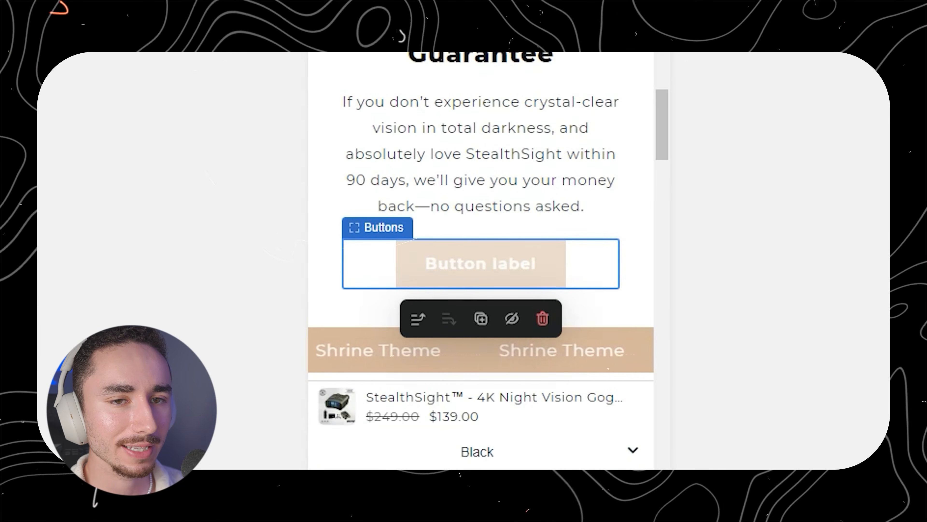
click(512, 318)
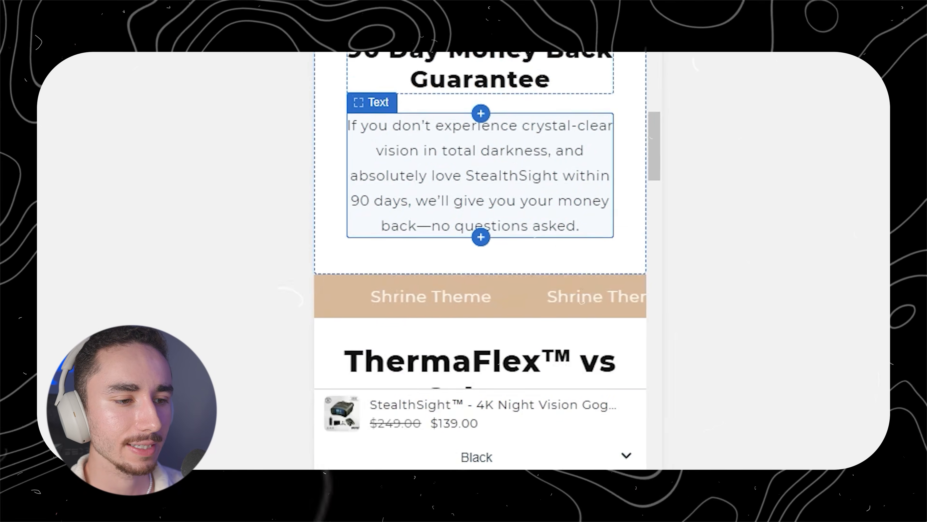
Step: Delete the "ThermaFlex™ vs Others" comparison table and the Before & After slider section below the horizontal ticker
click(472, 234)
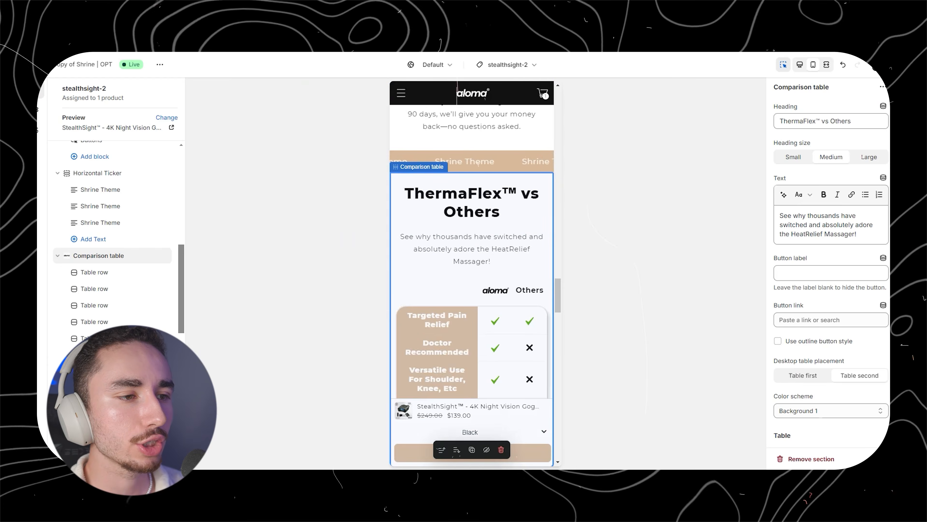
scroll(478, 164, down, 4)
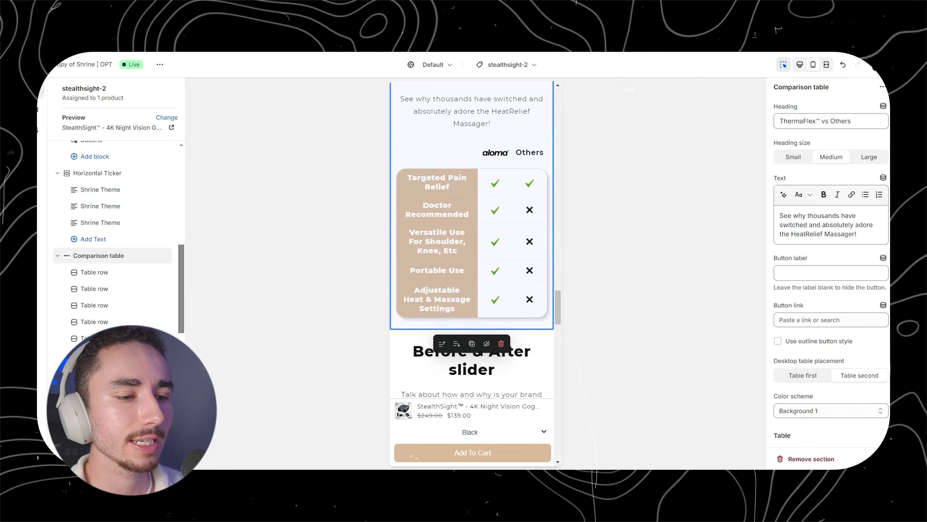
click(501, 344)
click(501, 357)
scroll(501, 357, down, 5)
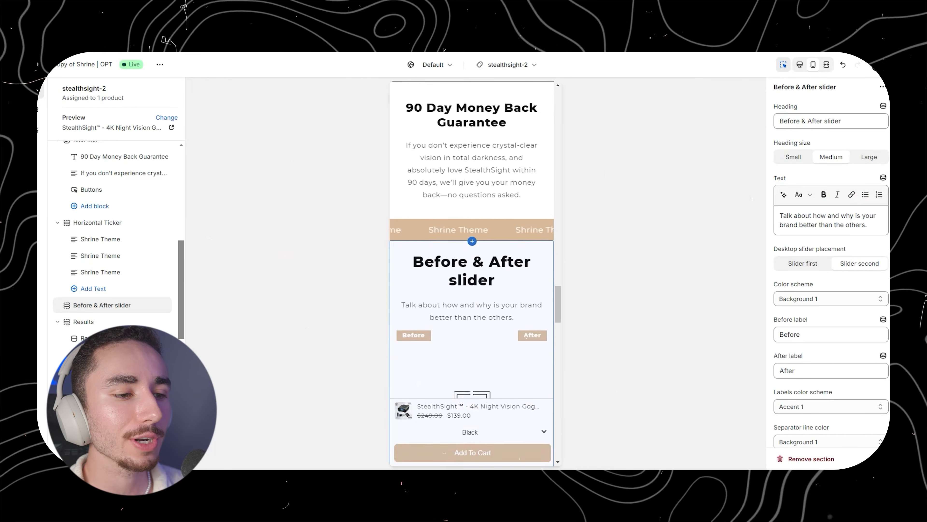
scroll(501, 356, down, 2)
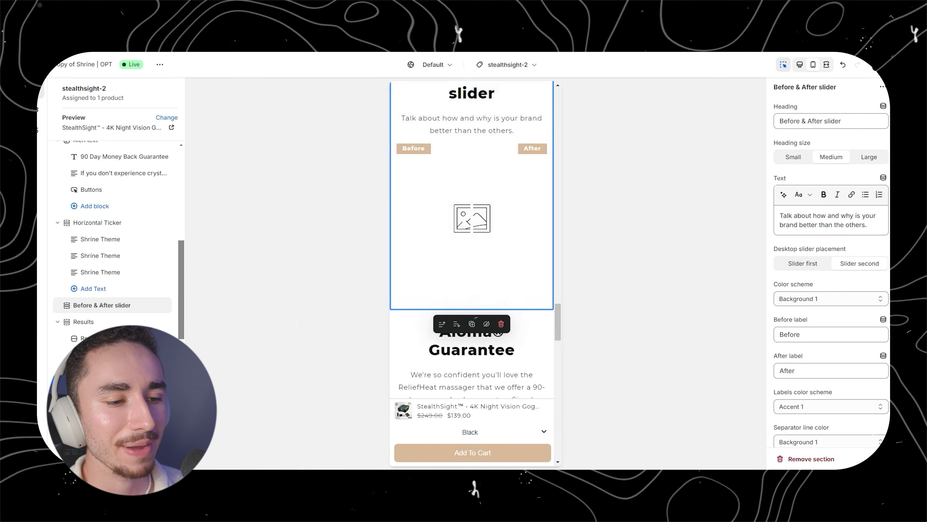
click(501, 324)
Step: Delete the "Aloma® Guarantee" Results section below the horizontal ticker
scroll(500, 323, up, 6)
scroll(501, 303, down, 5)
scroll(501, 304, down, 4)
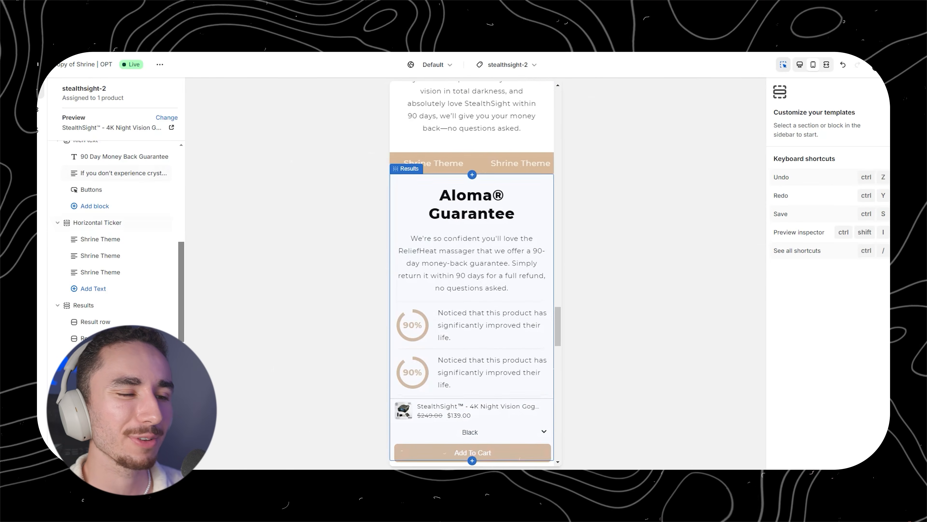
scroll(500, 303, down, 3)
click(501, 303)
Step: Hide the "Loved By Over 15,000+ Happy Customers" Multicolumn section and delete the Horizontal Ticker above the FAQ
click(508, 427)
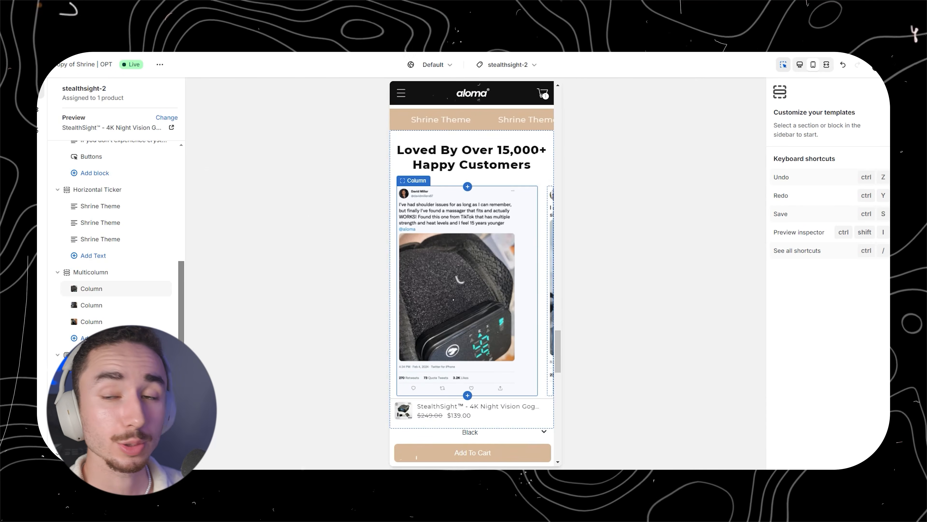
click(477, 288)
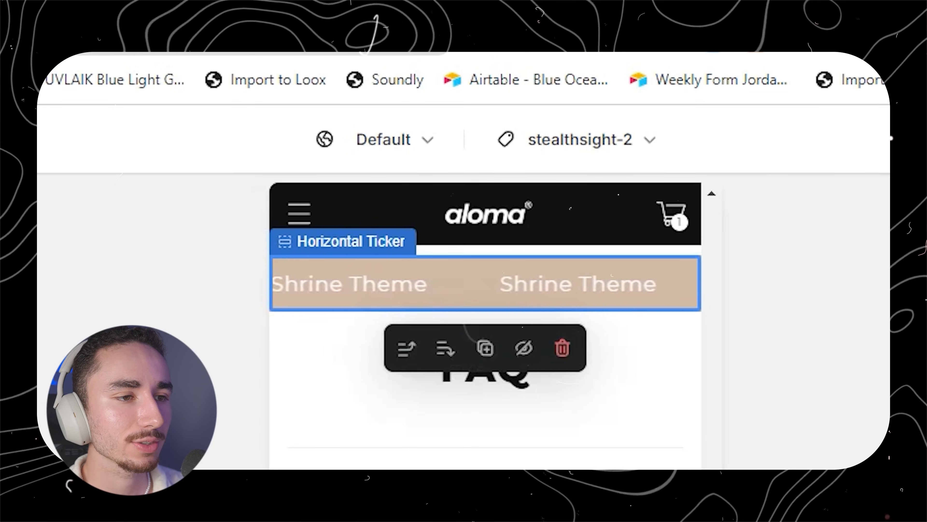
click(562, 348)
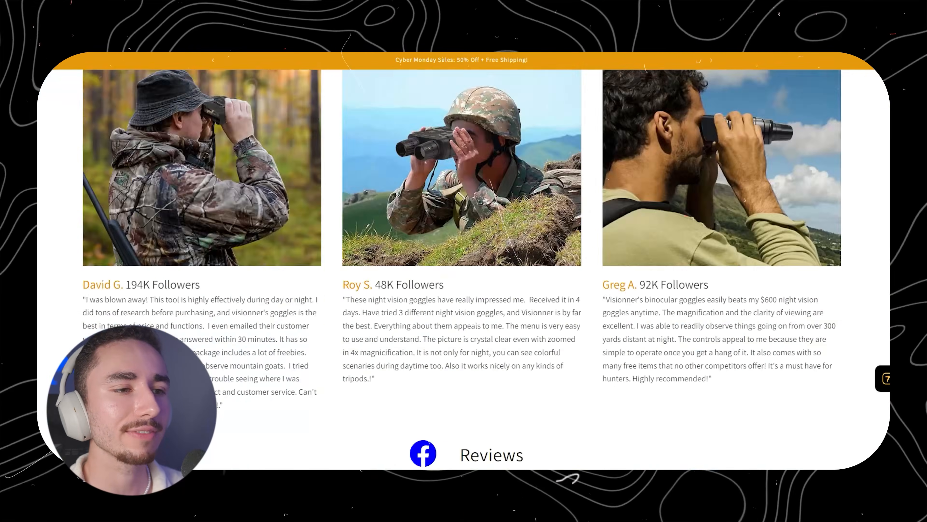
Step: Switch to the Visionner competitor page and examine its FAQ entries on package contents and color recording
scroll(464, 269, up, 20)
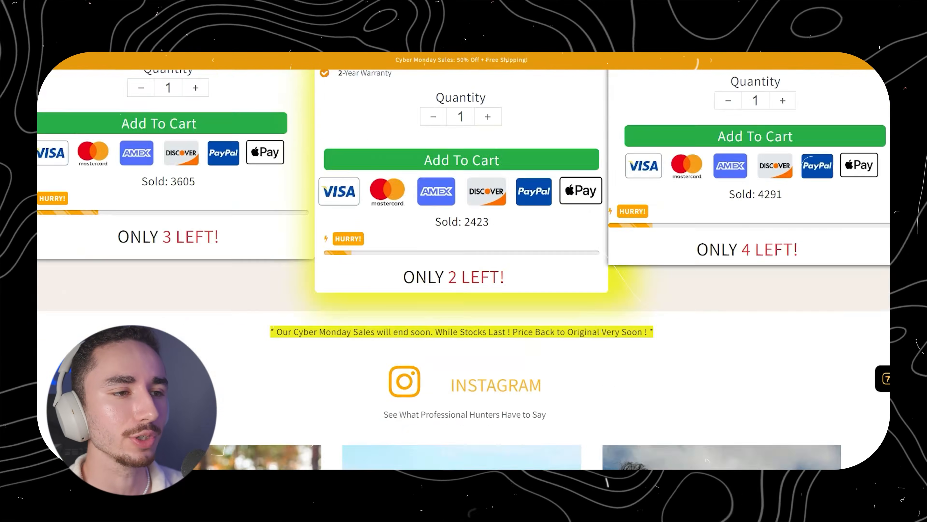
scroll(463, 269, down, 1)
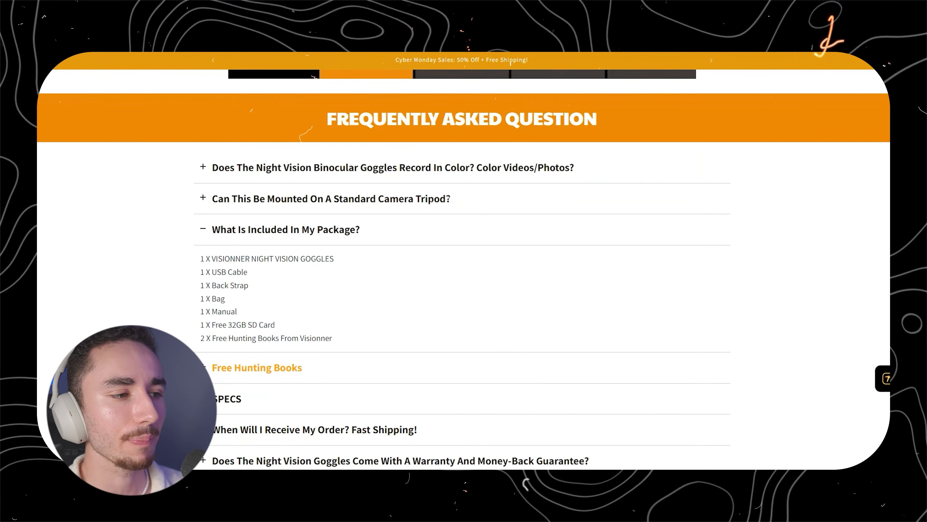
click(286, 229)
click(393, 168)
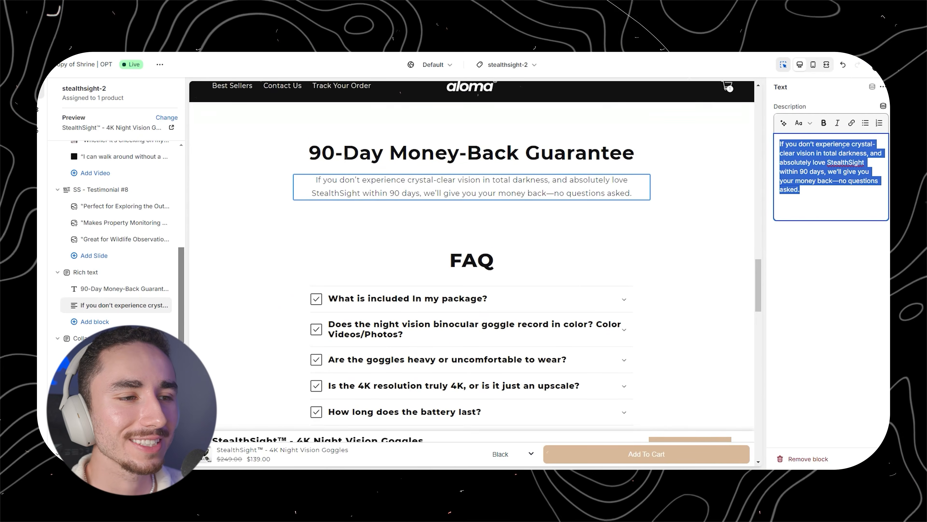
Step: Switch back to the stealthsight-2 template and review its FAQ rows, customer reviews, testimonials, money-back guarantee and video grid
scroll(472, 256, down, 3)
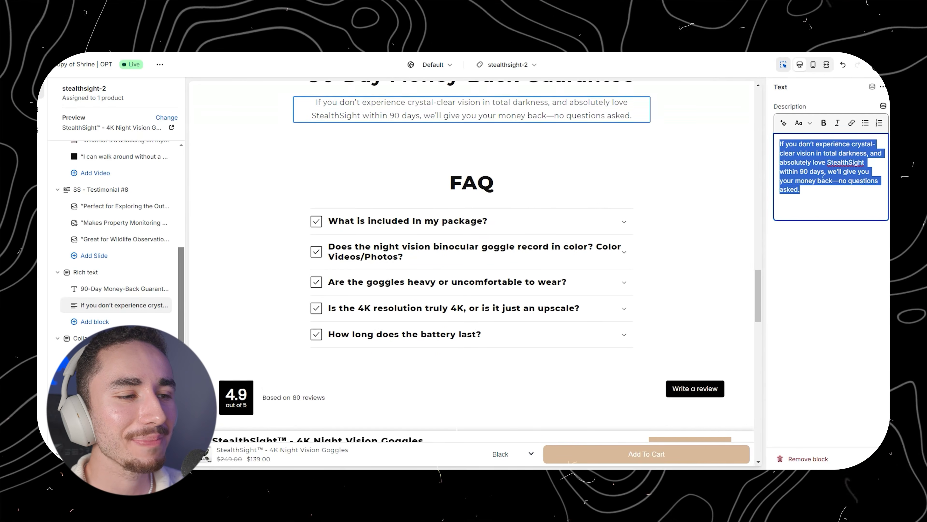
click(383, 243)
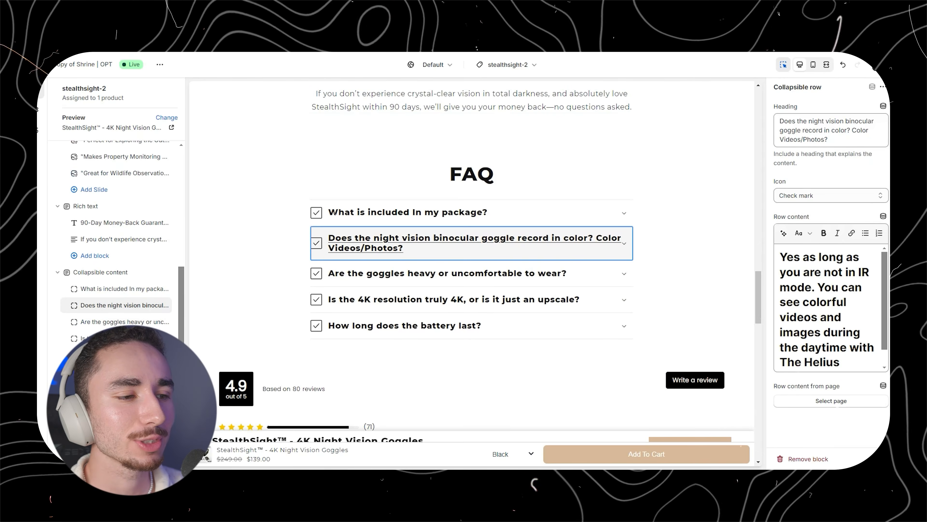
scroll(472, 274, down, 10)
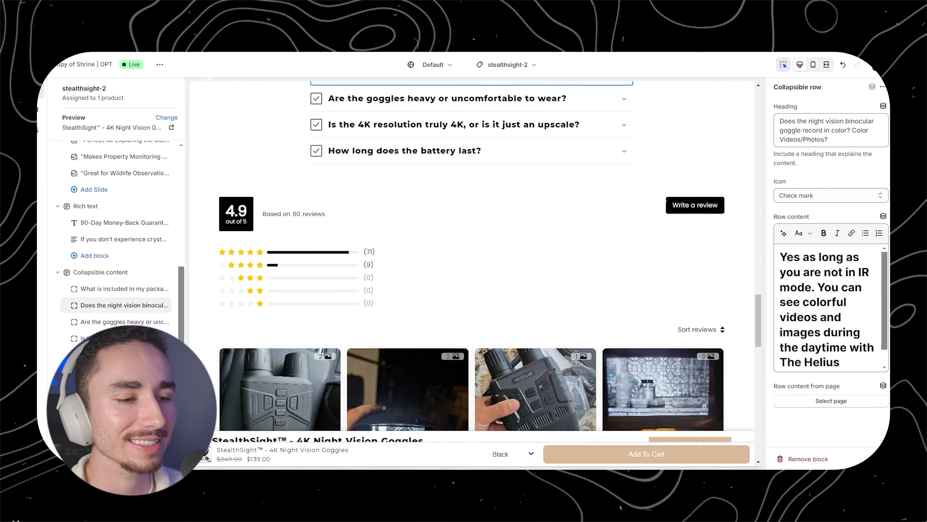
scroll(471, 273, down, 5)
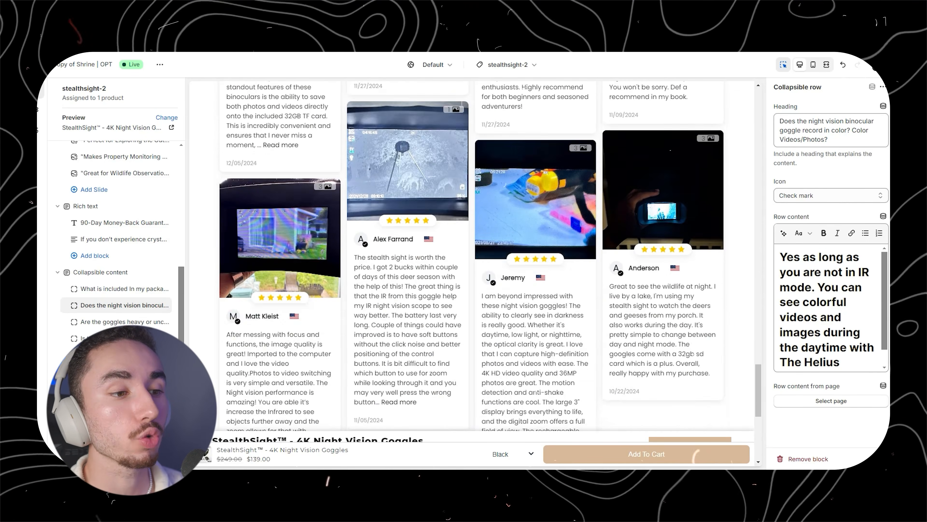
scroll(472, 274, up, 5)
scroll(471, 273, up, 10)
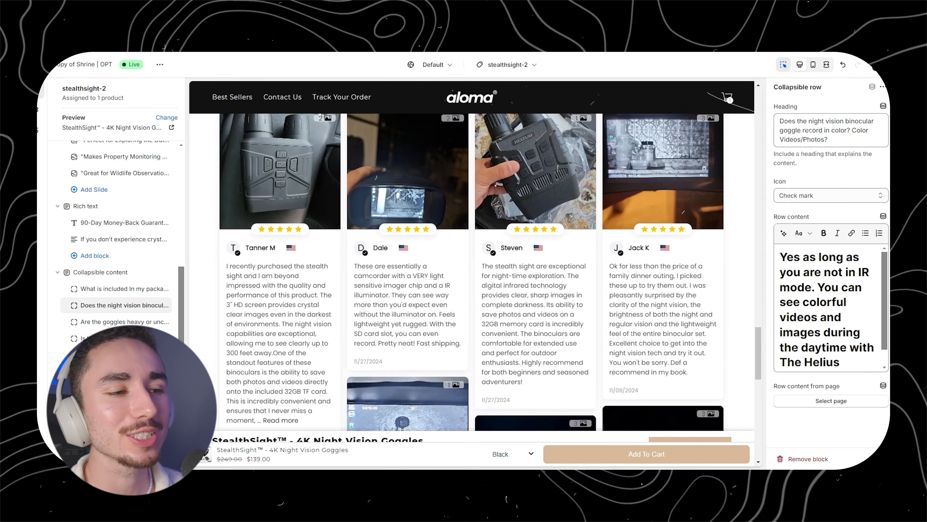
scroll(471, 274, up, 4)
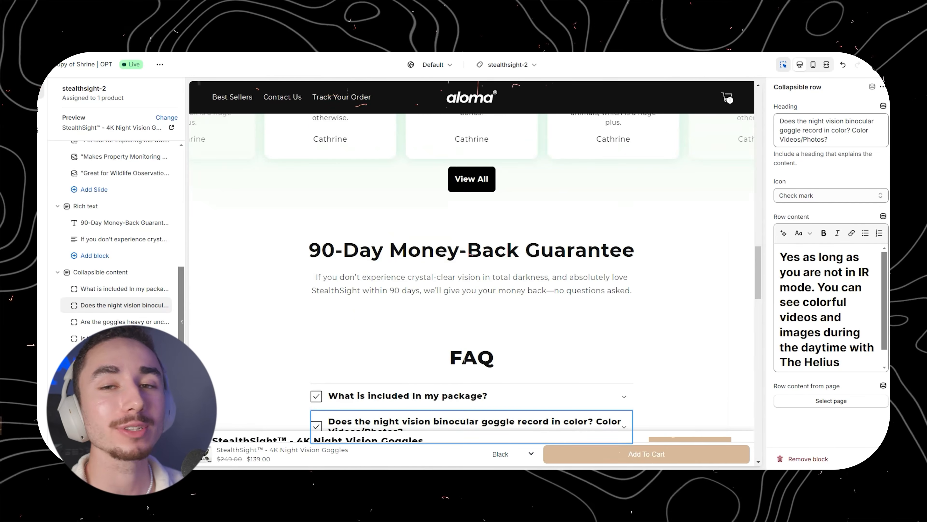
scroll(472, 274, down, 10)
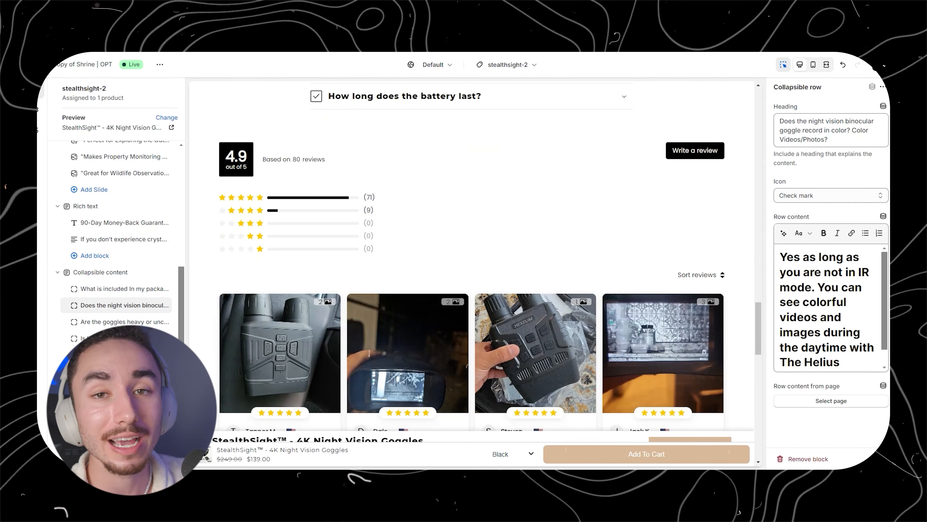
scroll(472, 274, up, 15)
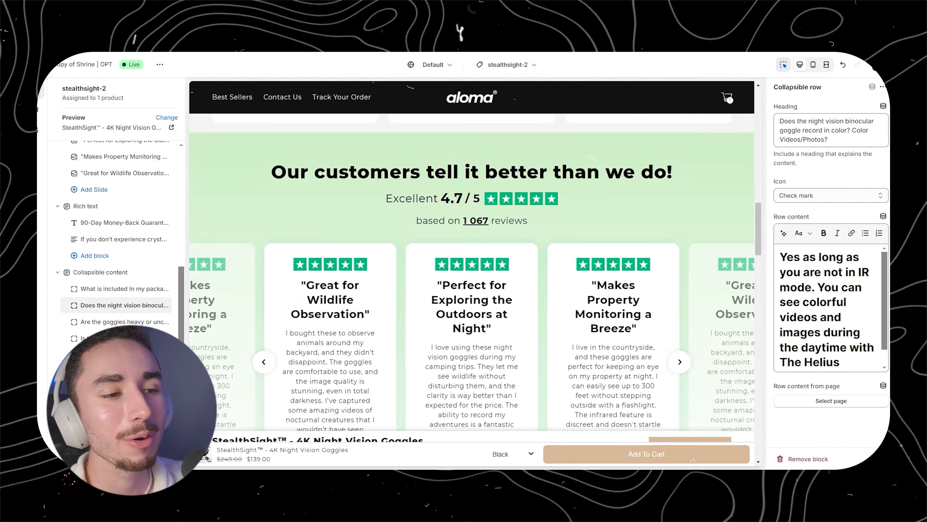
scroll(471, 274, up, 3)
scroll(471, 274, down, 6)
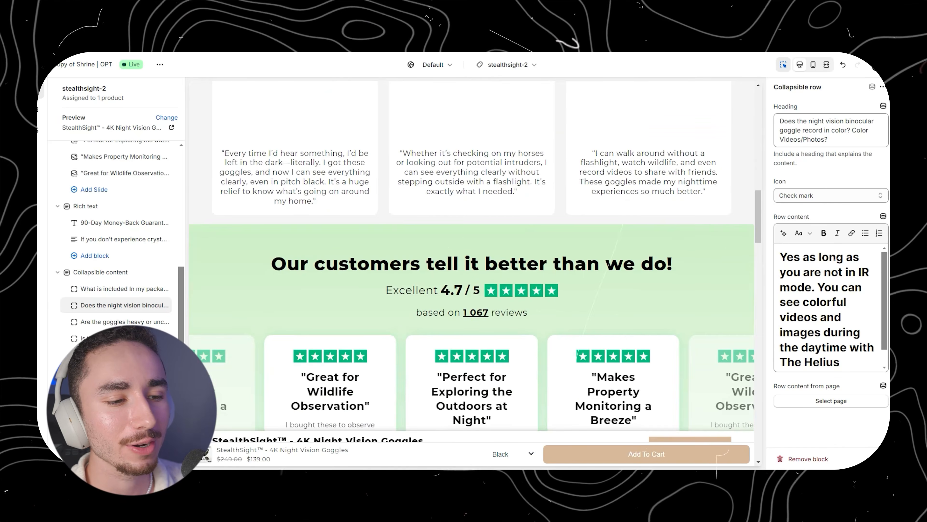
scroll(471, 274, up, 5)
scroll(472, 274, up, 3)
scroll(472, 274, down, 2)
scroll(472, 274, up, 4)
scroll(471, 274, down, 4)
scroll(471, 274, up, 1)
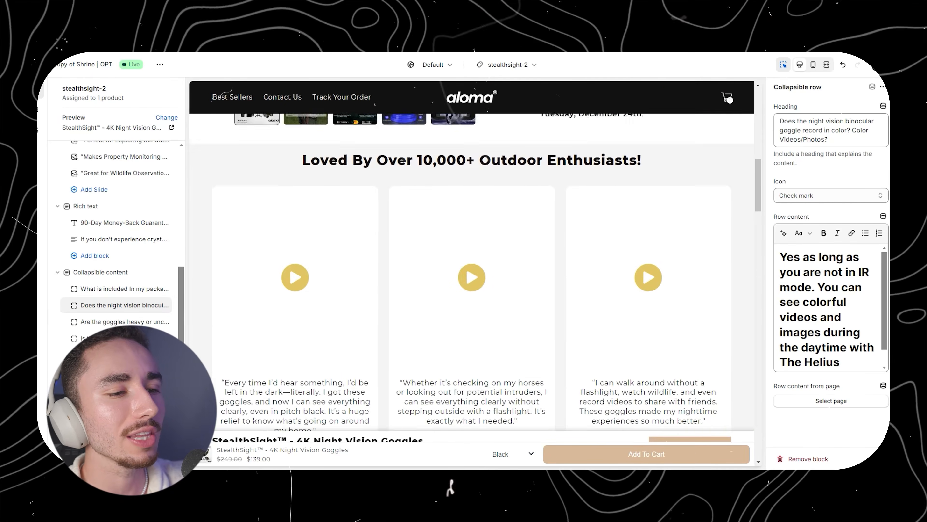
scroll(472, 274, down, 4)
Step: Add an Image with text section at the end of the template and use the ezgif-5-43cd2d10f0 GIF as its image
click(690, 313)
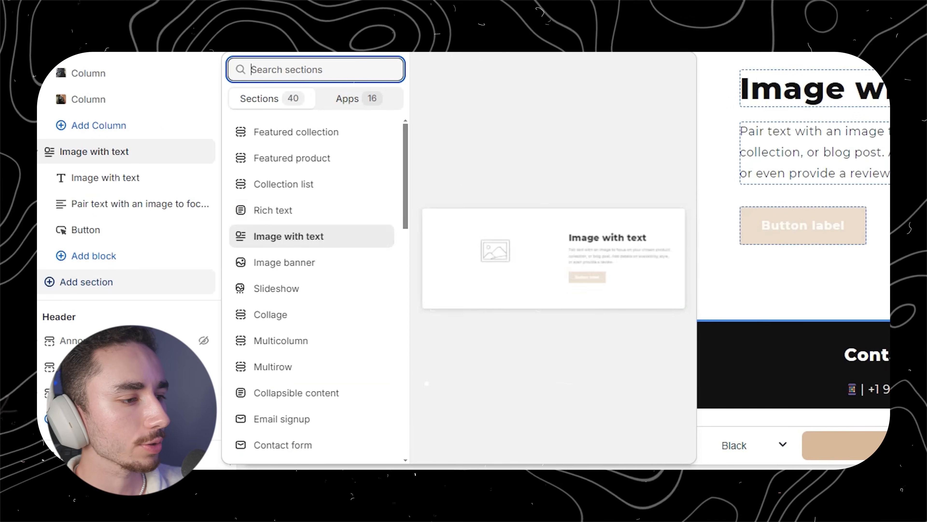
click(280, 235)
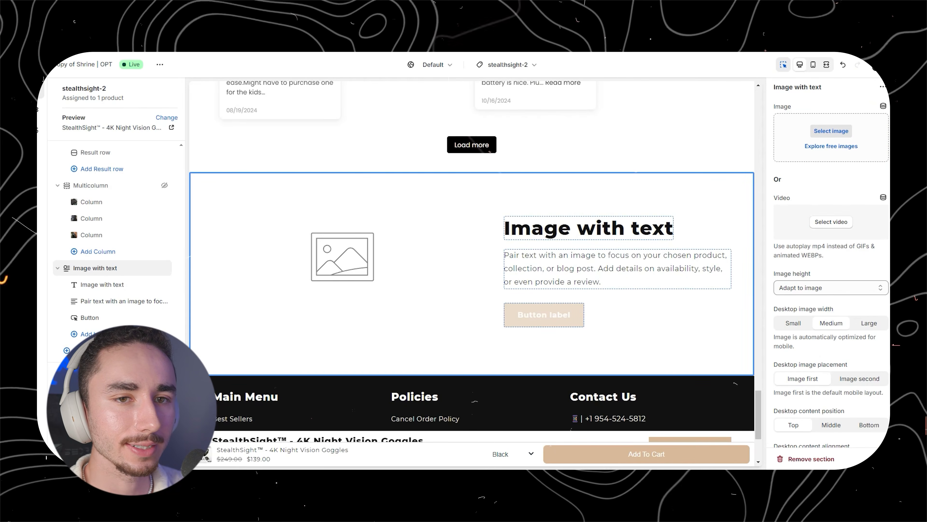
click(831, 131)
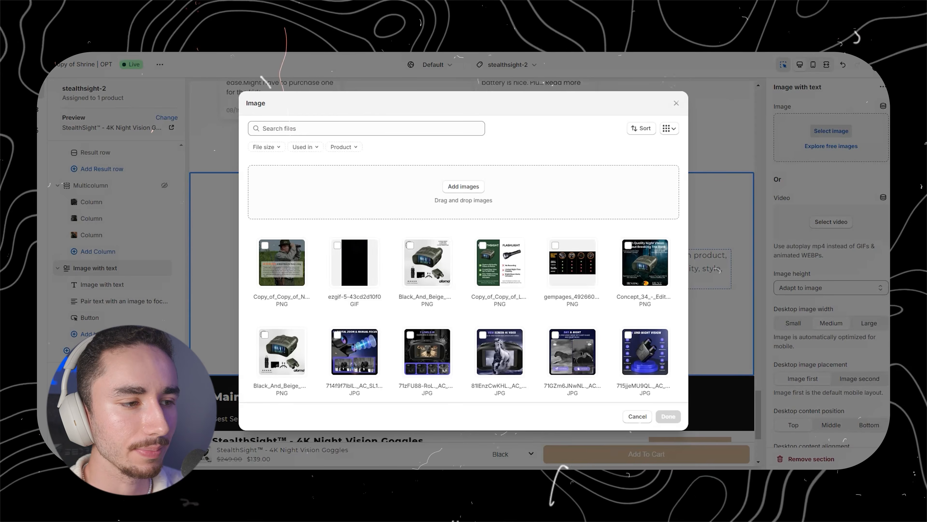
click(355, 263)
click(668, 417)
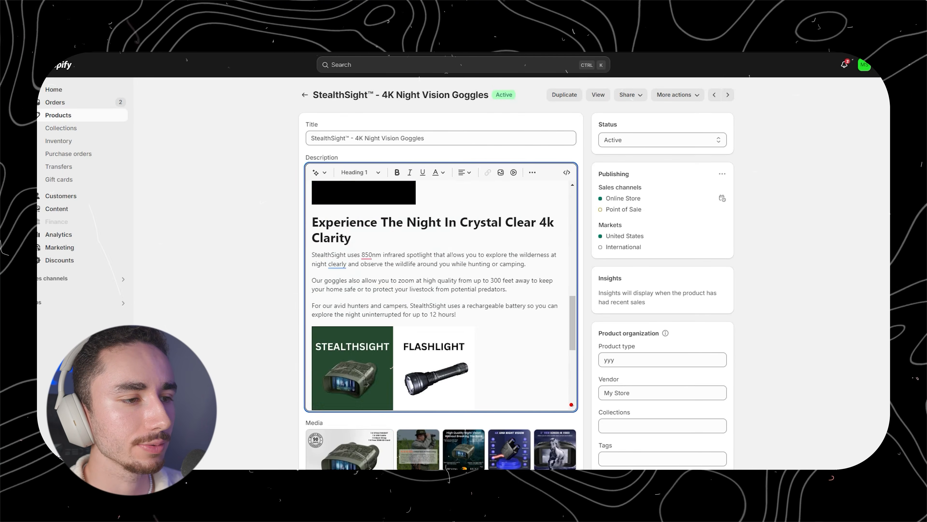
Step: Switch to the StealthSight product editor and highlight the description heading "Enjoy High Quality Night Vision Without Breaking The Bank"
scroll(440, 295, up, 10)
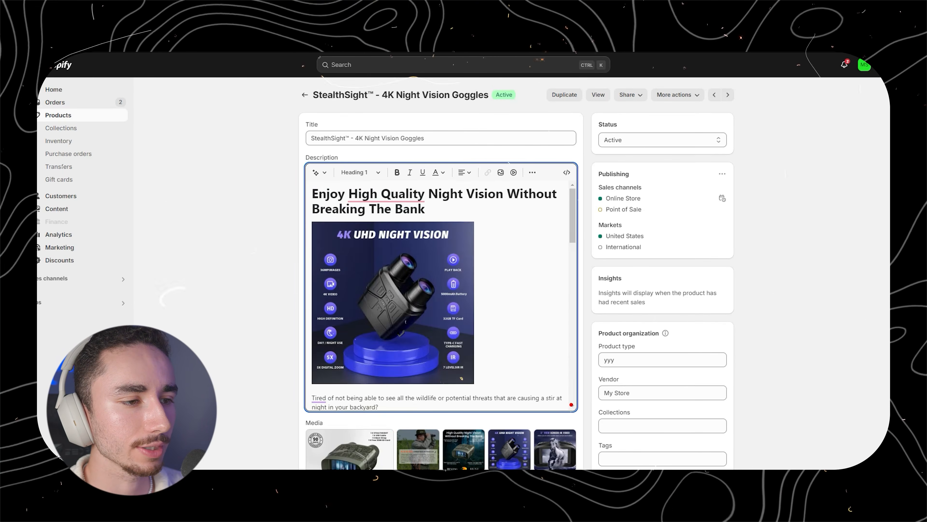
drag(313, 193, 425, 208)
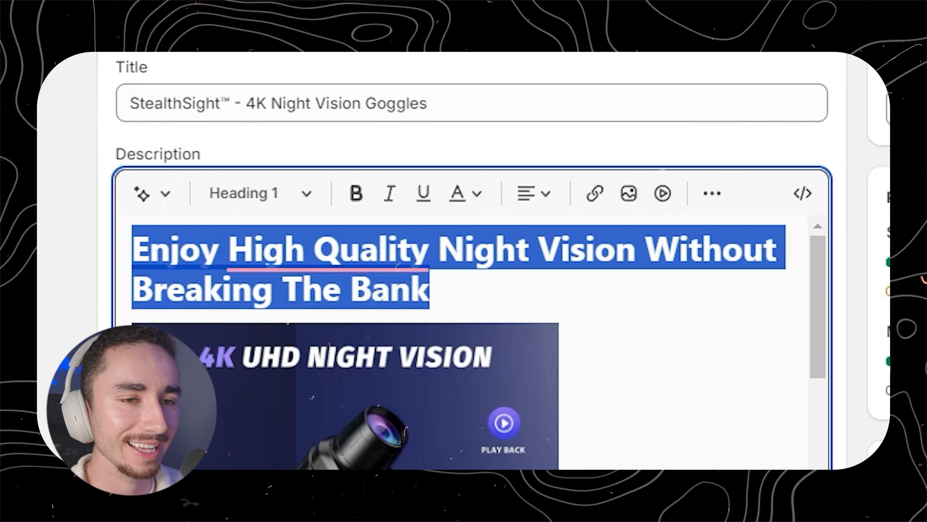
scroll(456, 329, down, 10)
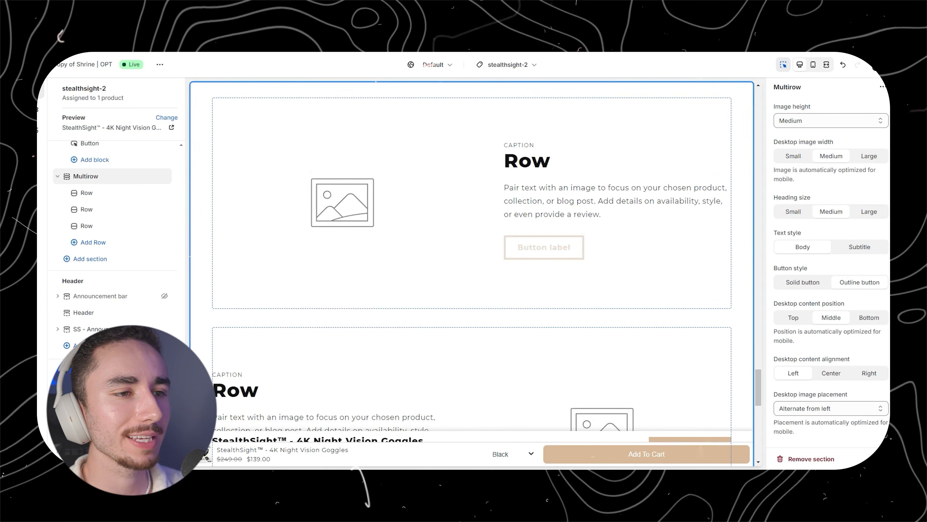
Step: Review the stealthsight-2 page preview from the multirow sections through testimonials, FAQ, customer reviews and footer, returning to the product details and bundle offer
scroll(472, 273, up, 1)
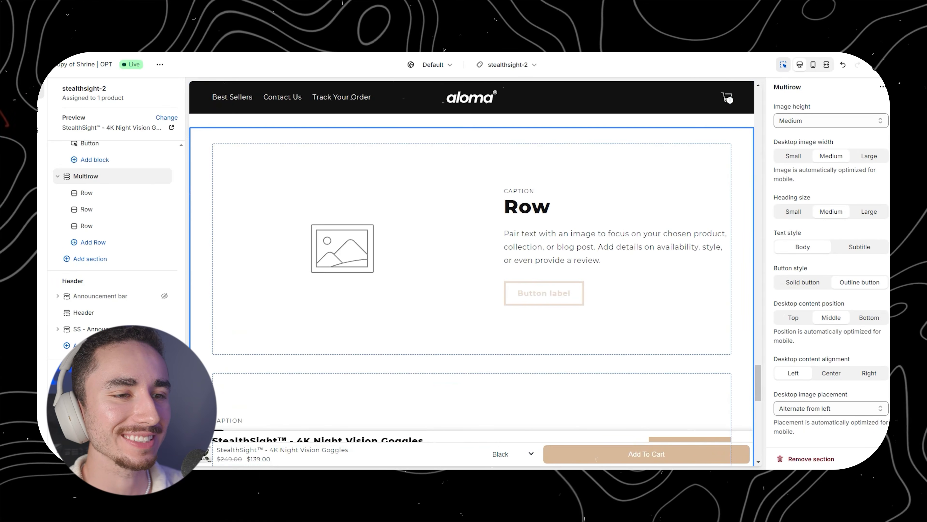
scroll(472, 273, down, 5)
scroll(472, 273, up, 5)
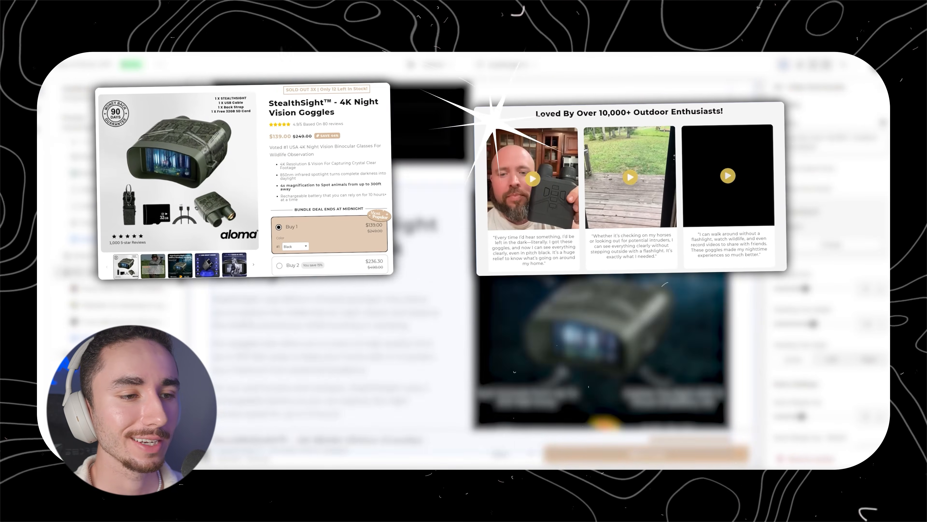
scroll(472, 273, down, 15)
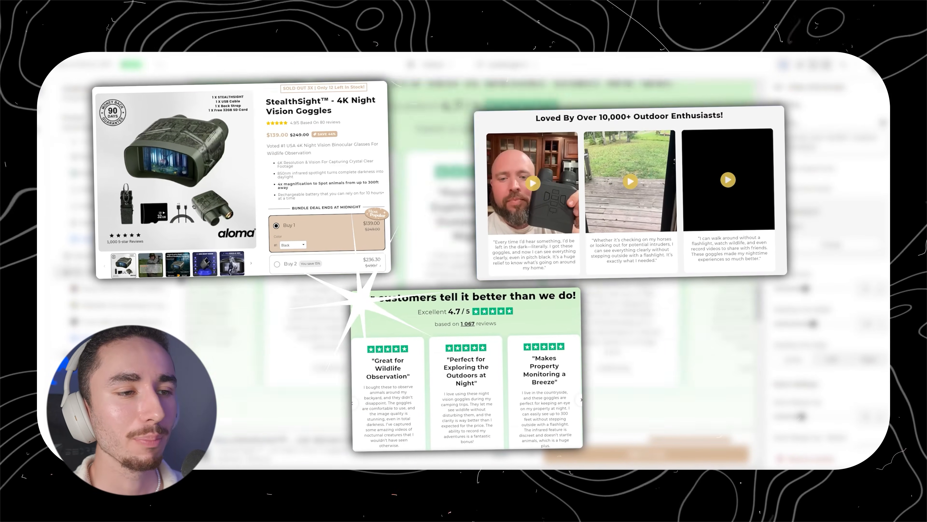
scroll(471, 256, down, 10)
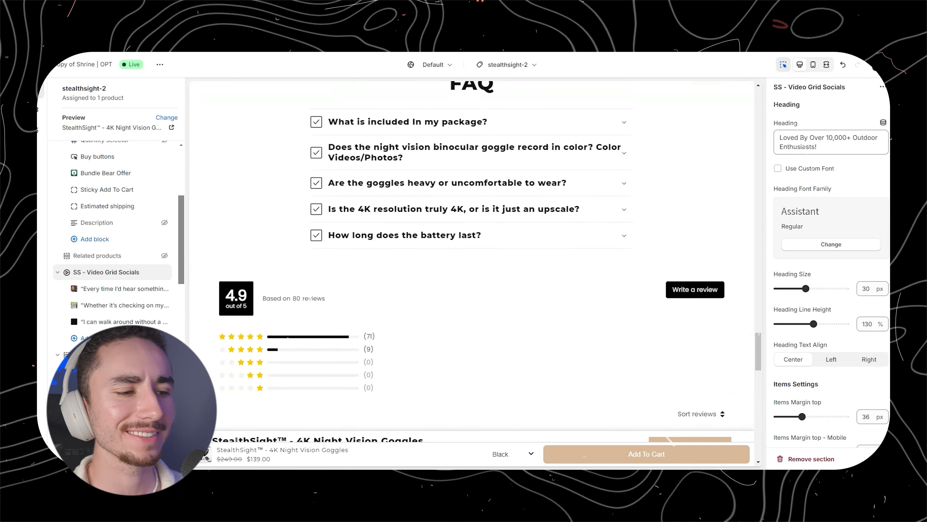
scroll(472, 256, down, 5)
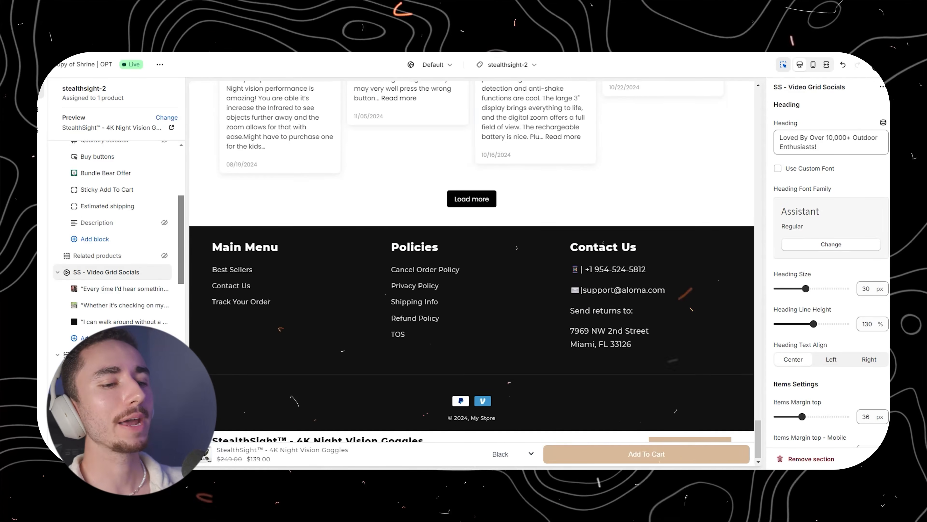
scroll(472, 256, up, 10)
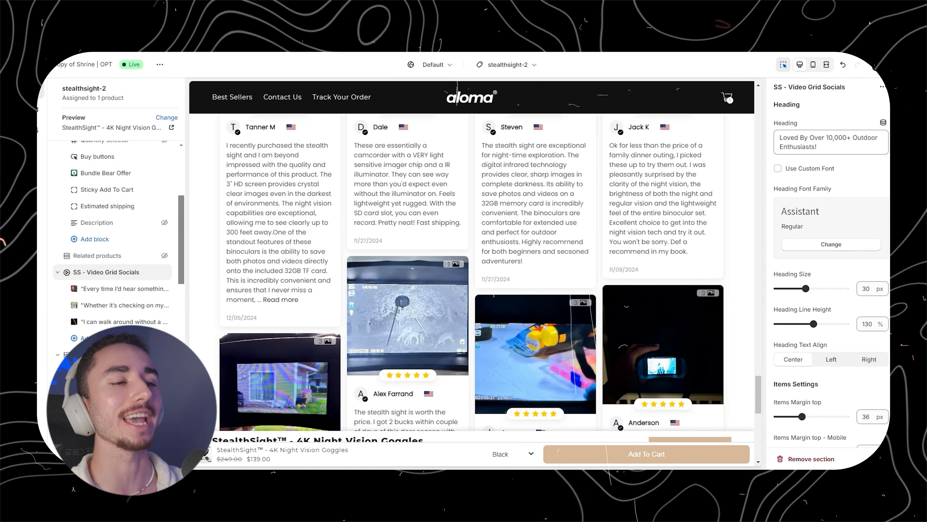
scroll(471, 256, up, 15)
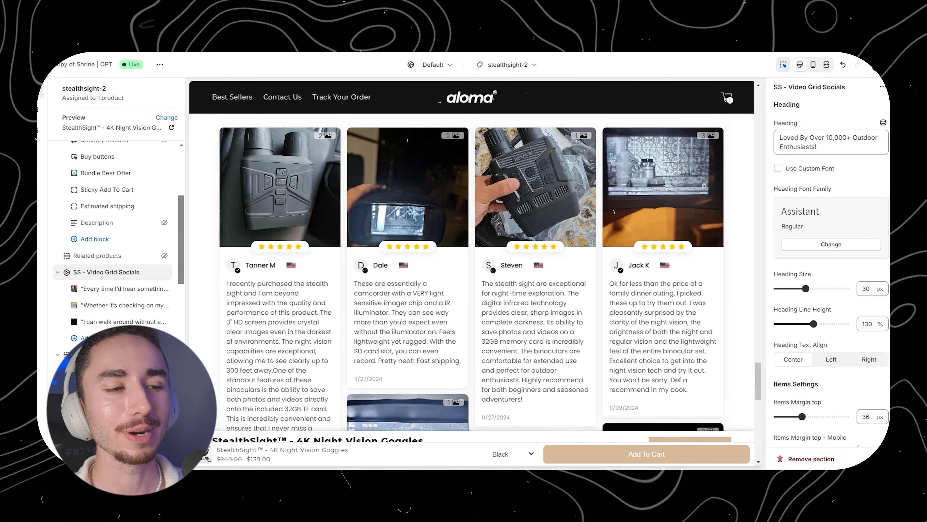
scroll(472, 256, up, 10)
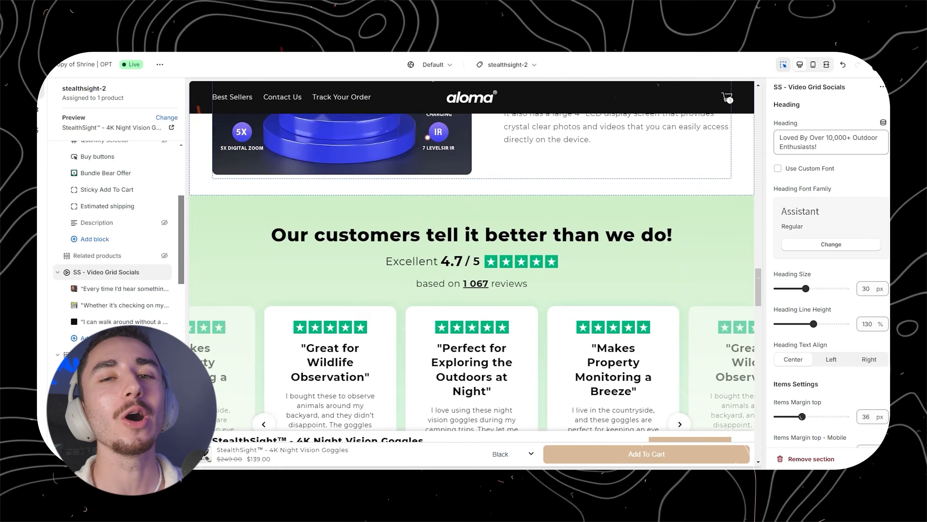
scroll(472, 256, up, 15)
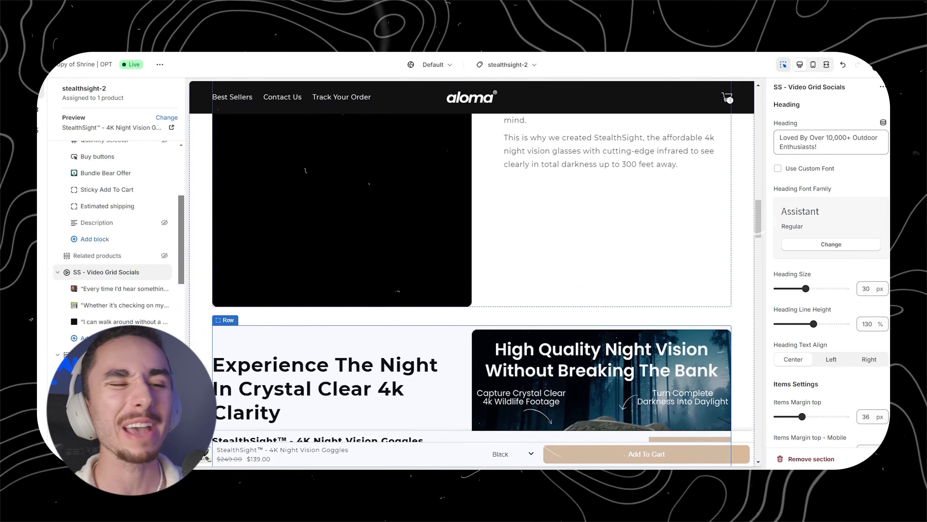
scroll(472, 256, up, 5)
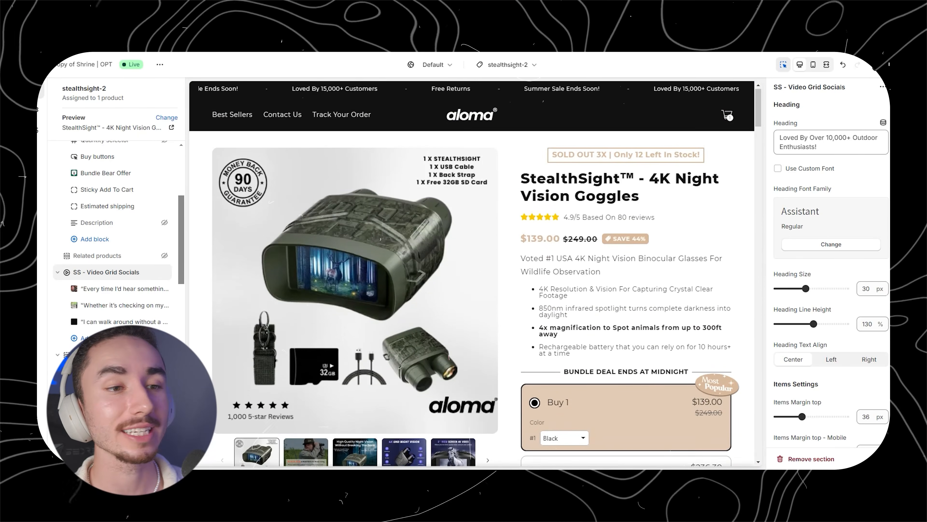